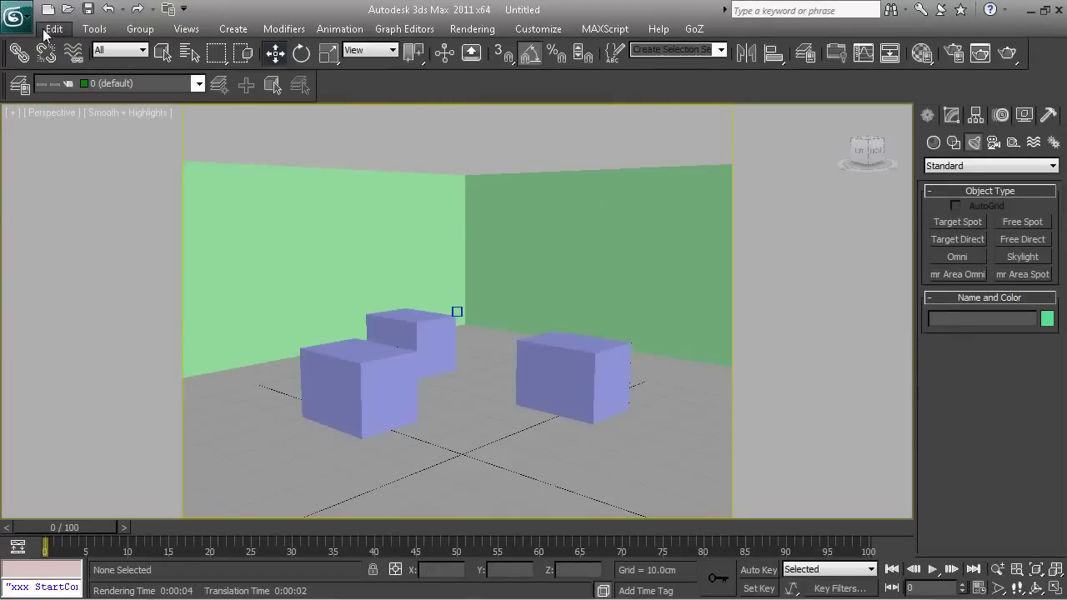
Delete the existing camera from the room scene.
scroll(547, 304, down, 5)
scroll(547, 306, down, 5)
alt+middle_drag(517, 326, 547, 335)
click(476, 308)
click(479, 310)
key(Delete)
scroll(529, 341, up, 5)
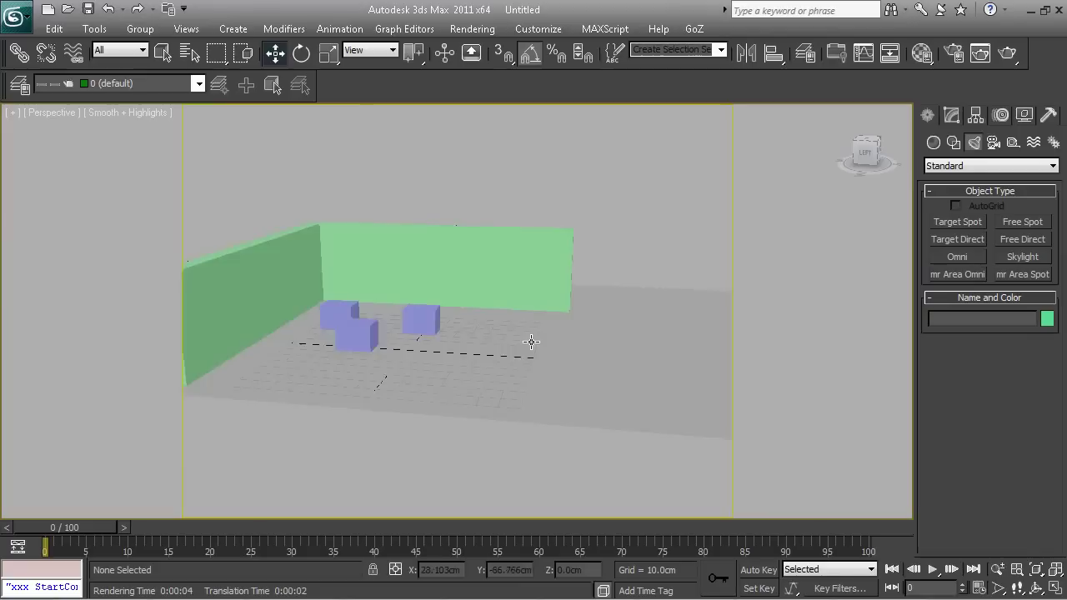
Inspect the room's walls, floor and boxes from several angles in the perspective view.
alt+middle_drag(561, 368, 623, 384)
scroll(665, 362, up, 2)
scroll(627, 378, up, 2)
scroll(624, 383, down, 3)
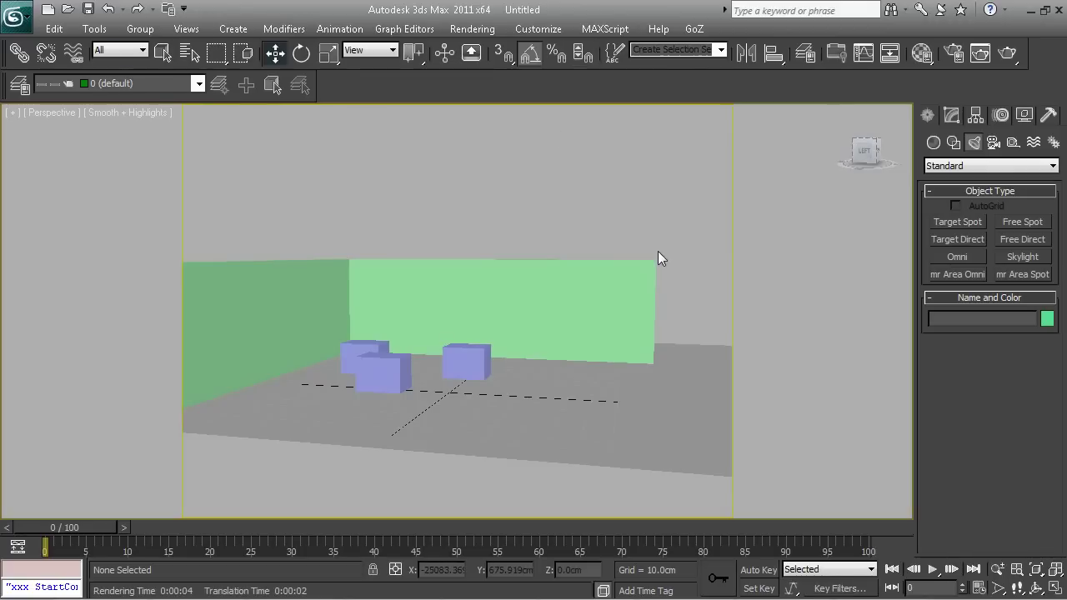
scroll(777, 296, up, 2)
scroll(779, 296, down, 5)
alt+middle_drag(792, 285, 597, 303)
alt+middle_drag(560, 334, 607, 334)
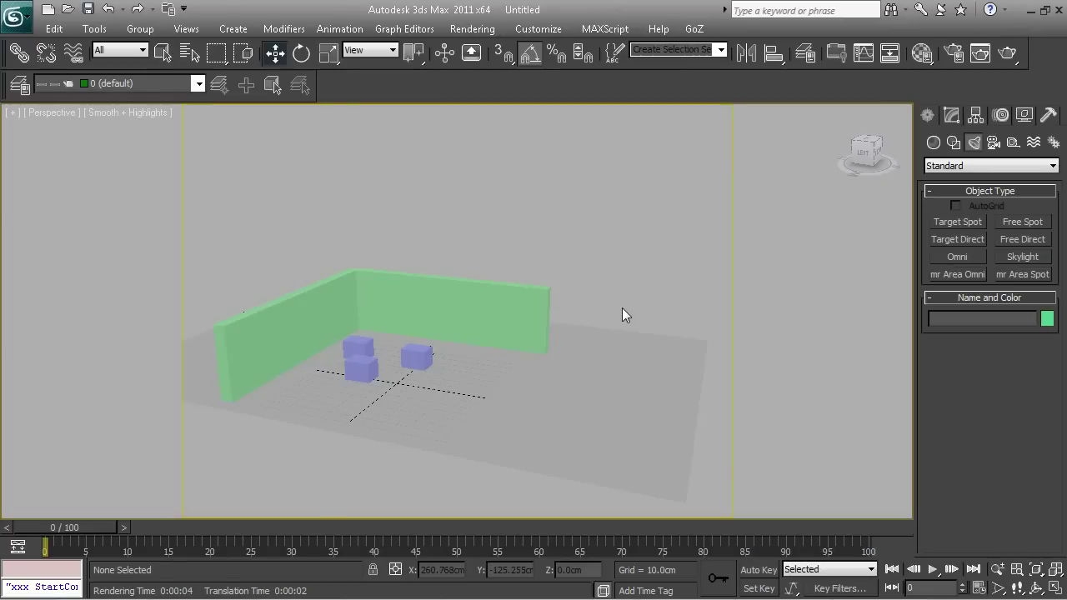
Render the scene from the Front view, close the rendered frame and return to the perspective view.
key(t)
key(f)
scroll(645, 285, up, 4)
middle_drag(667, 295, 613, 335)
key(shift+q)
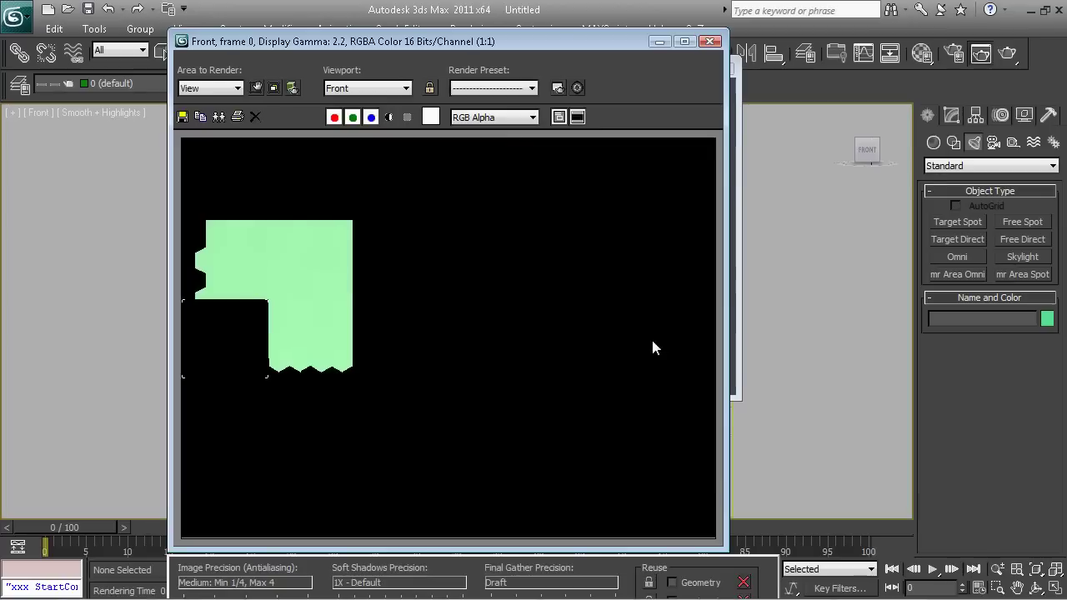
click(710, 42)
key(p)
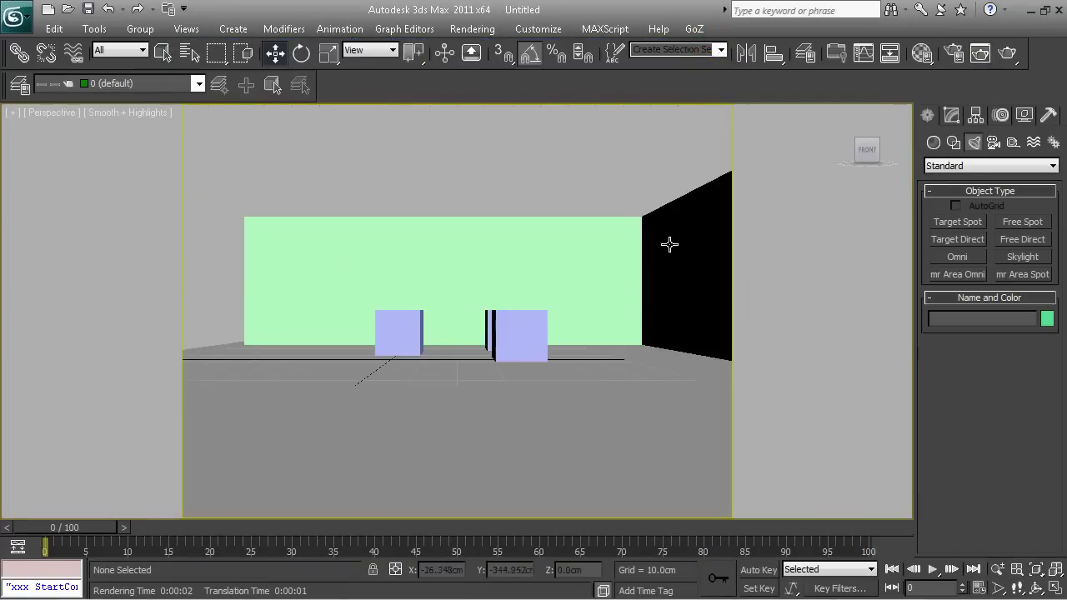
Show the Standard camera types and start the Target camera tool.
alt+middle_drag(375, 323, 534, 307)
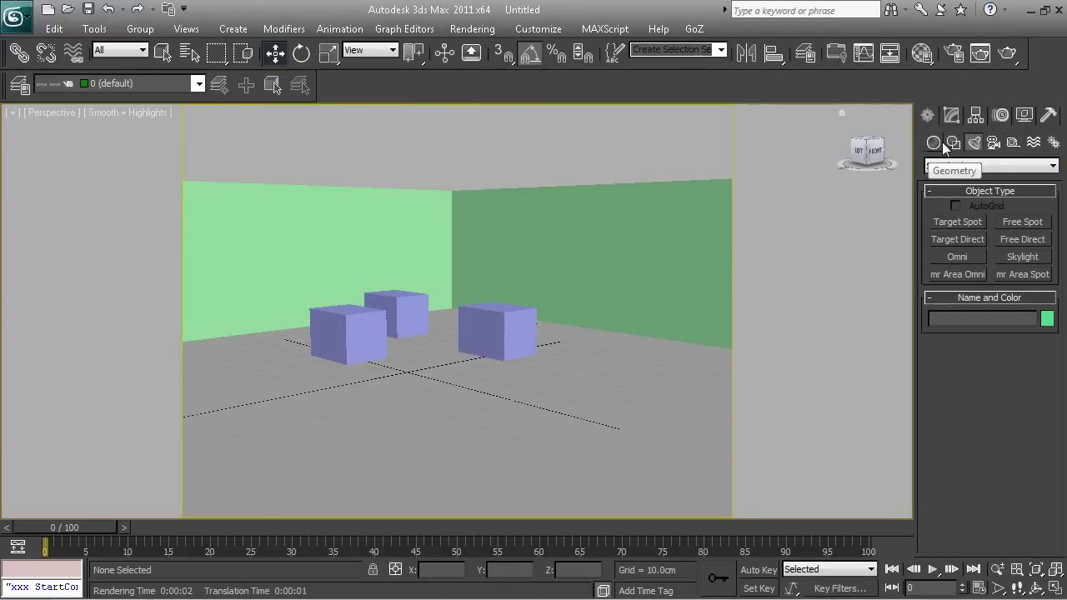
click(996, 143)
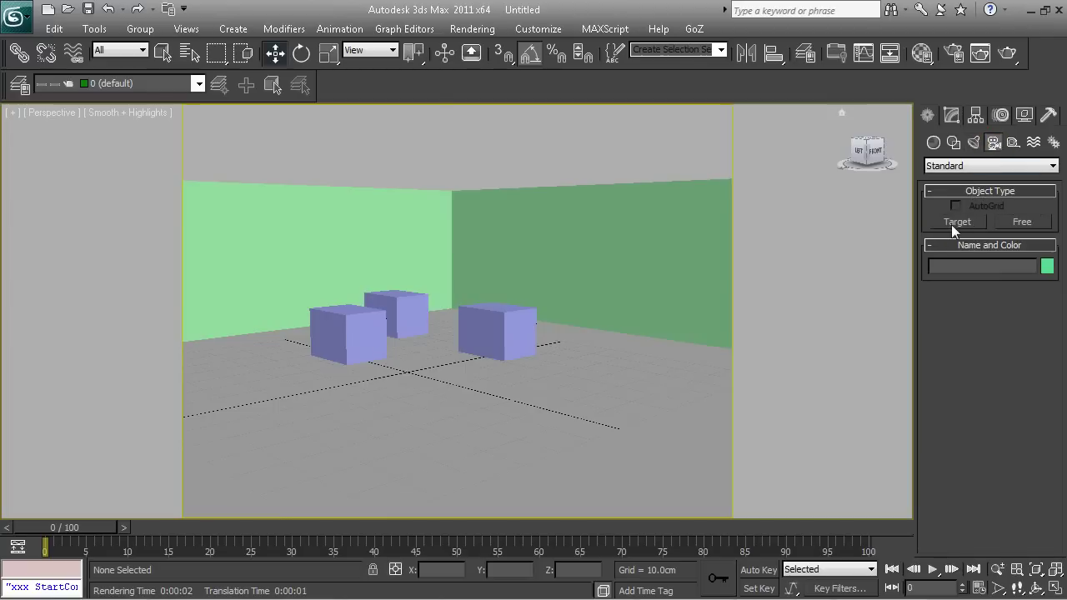
click(959, 166)
click(959, 192)
click(1003, 167)
click(970, 182)
click(963, 220)
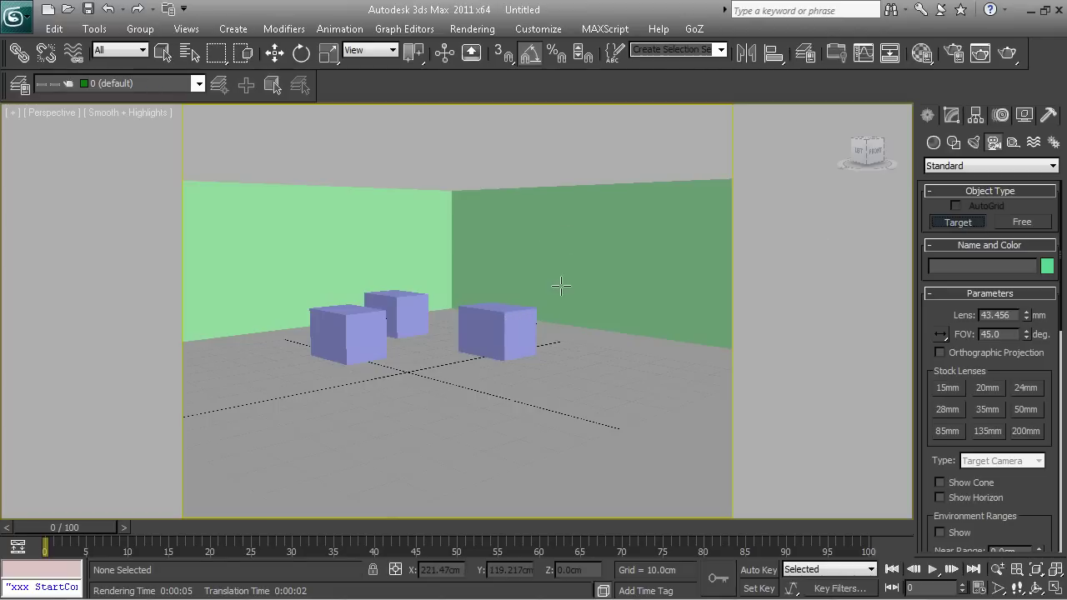
scroll(562, 286, down, 5)
mouse_move(461, 332)
alt+middle_down()
mouse_move(492, 346)
mouse_move(500, 328)
mouse_move(477, 344)
alt+middle_up()
scroll(556, 304, up, 3)
scroll(556, 304, up, 2)
scroll(477, 357, down, 6)
alt+middle_drag(480, 356, 515, 350)
scroll(515, 350, up, 4)
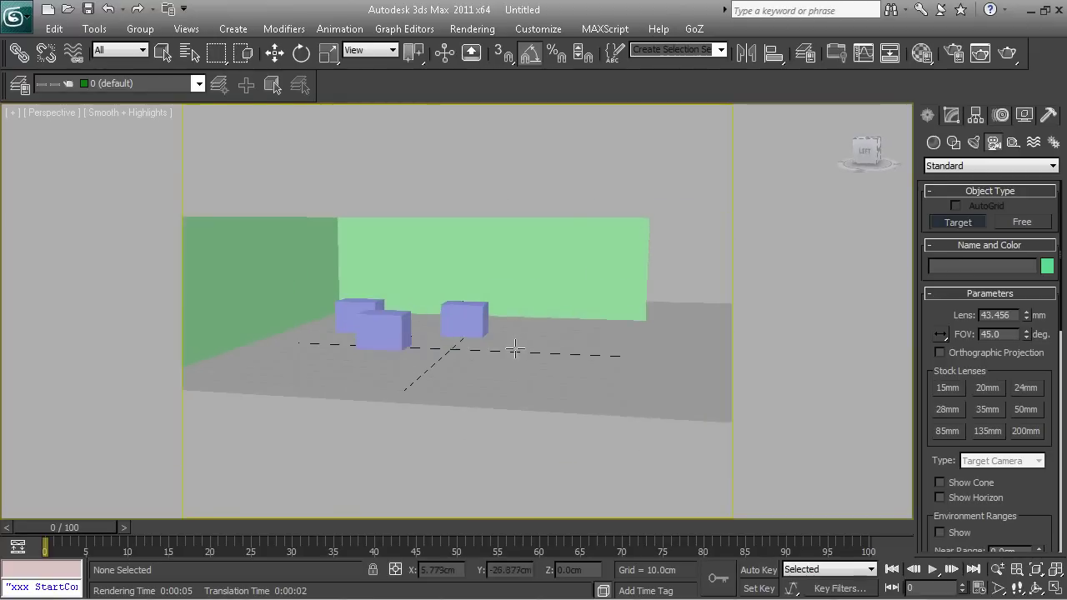
drag(612, 296, 532, 325)
key(Delete)
Place a target camera outside the room aimed toward it, and raise the camera to a height of about 112 cm.
scroll(584, 353, down, 6)
alt+middle_drag(583, 354, 589, 369)
drag(656, 278, 499, 302)
key(w)
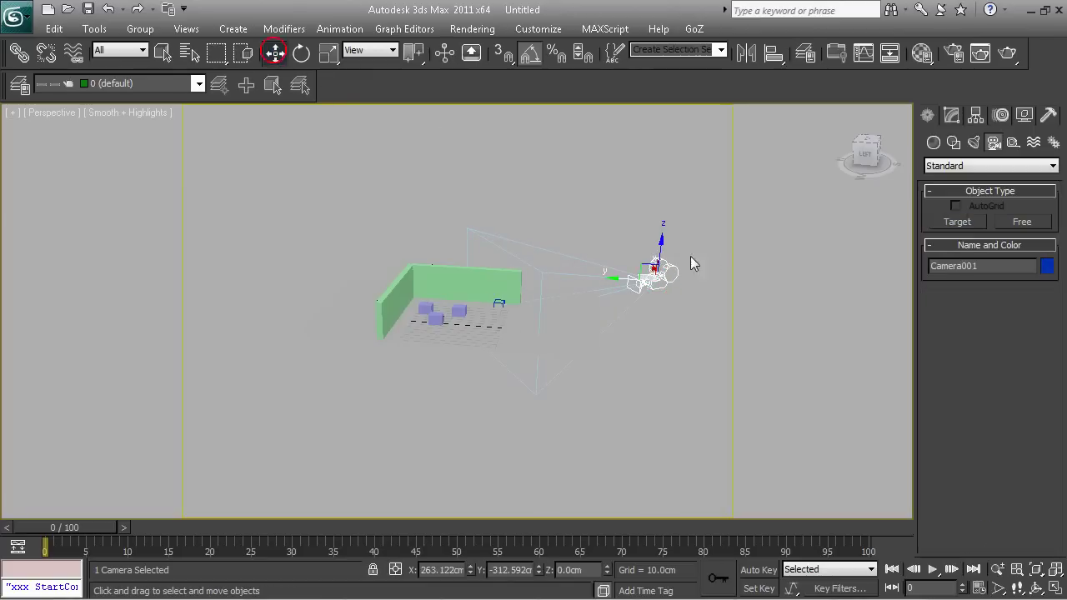
drag(660, 246, 663, 185)
alt+middle_drag(652, 238, 614, 334)
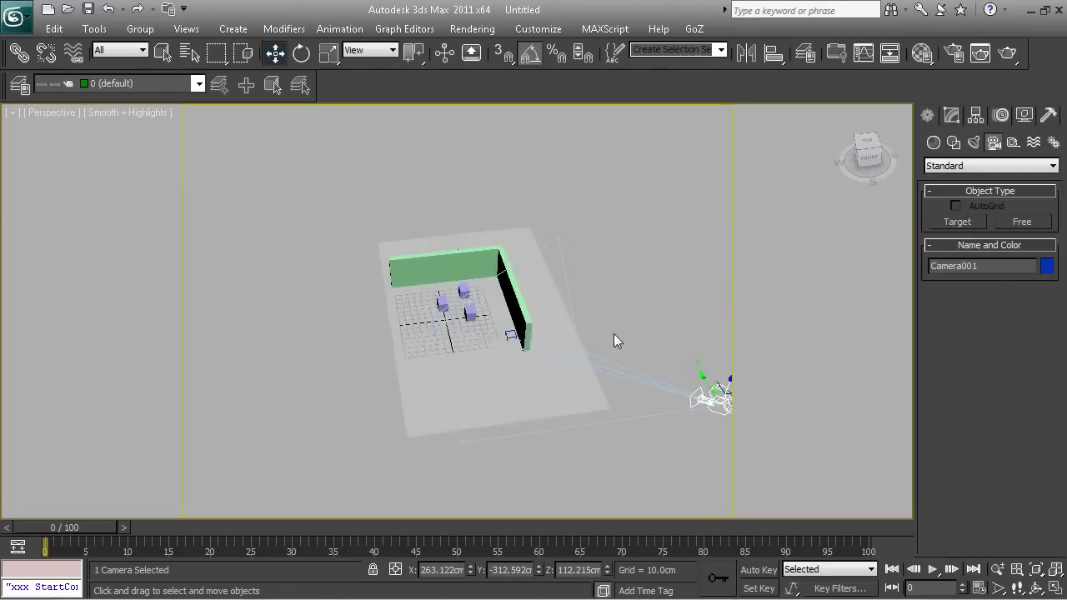
Select the raised camera together with its target and delete them.
scroll(627, 360, down, 3)
drag(589, 341, 493, 343)
alt+middle_drag(495, 352, 536, 360)
scroll(550, 358, up, 3)
drag(656, 353, 500, 334)
mouse_move(547, 309)
mouse_down()
mouse_move(545, 264)
mouse_move(557, 296)
mouse_up()
key(Delete)
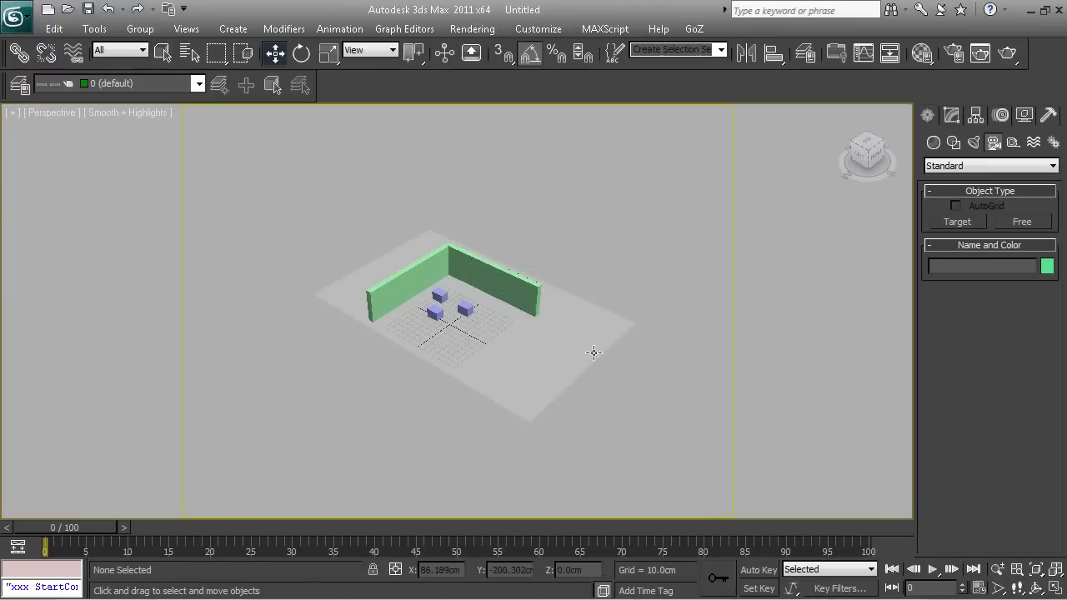
Place a new target camera on the open side of the room, aimed at the three boxes.
scroll(594, 353, up, 5)
alt+middle_drag(596, 364, 580, 343)
middle_drag(518, 328, 564, 364)
scroll(553, 329, up, 5)
scroll(545, 357, up, 1)
scroll(544, 356, down, 1)
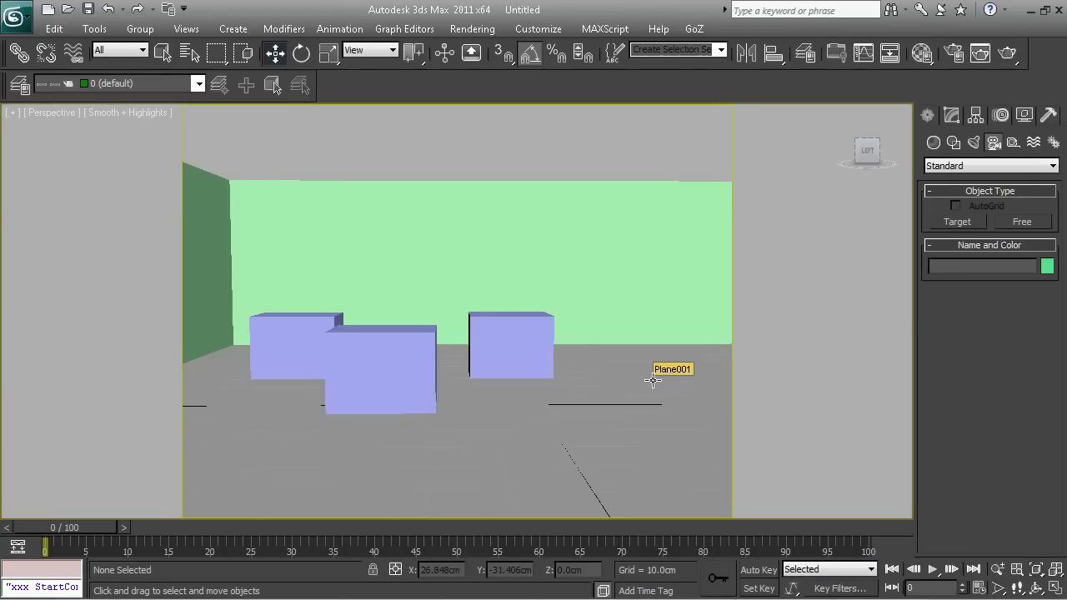
click(969, 223)
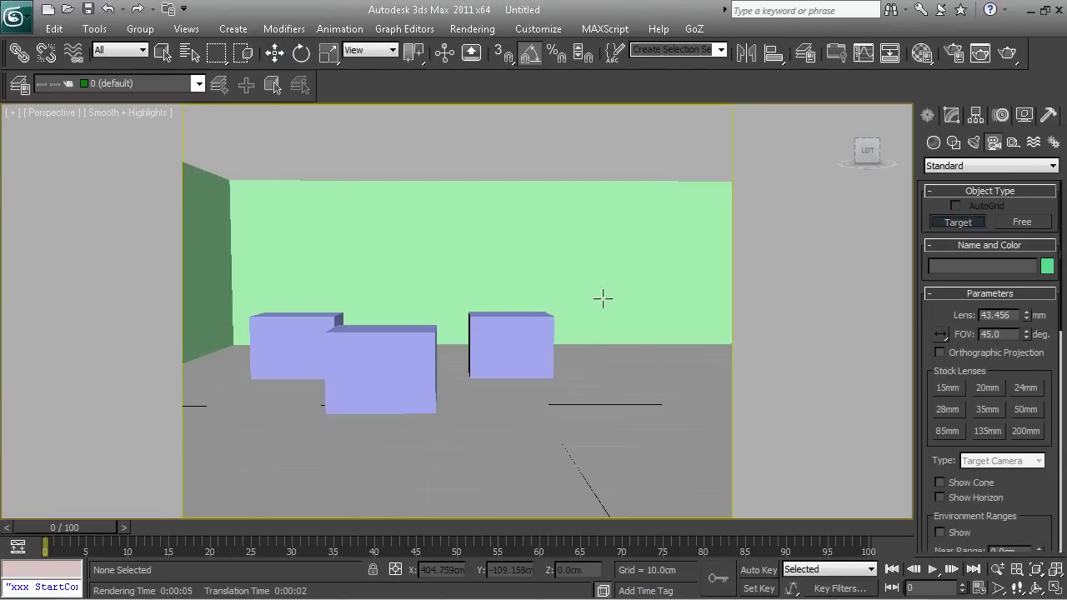
scroll(604, 299, down, 5)
scroll(604, 299, down, 5)
alt+middle_drag(488, 381, 463, 472)
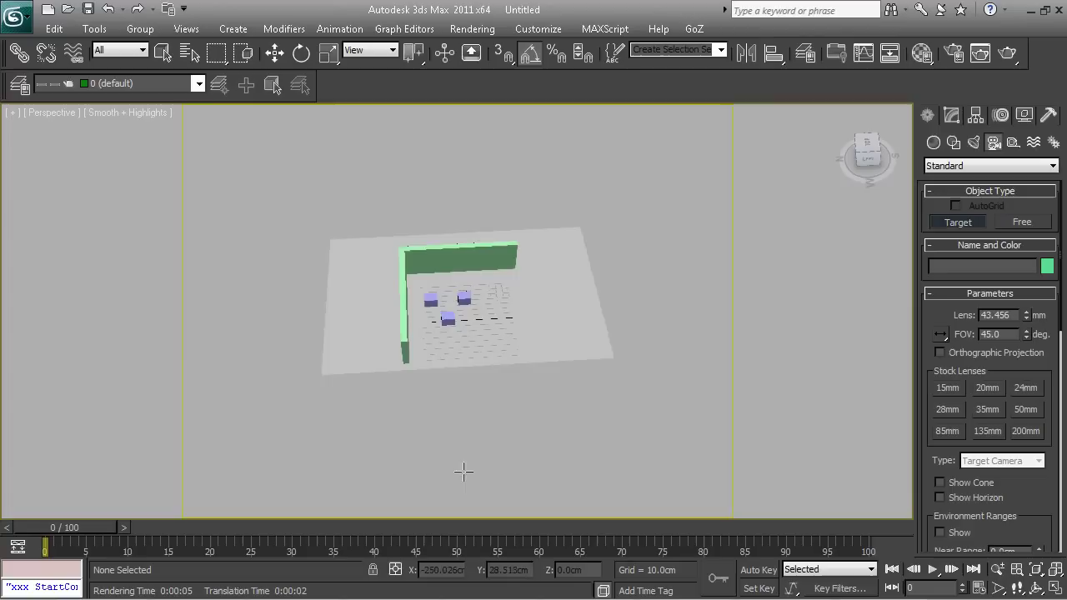
drag(465, 390, 458, 342)
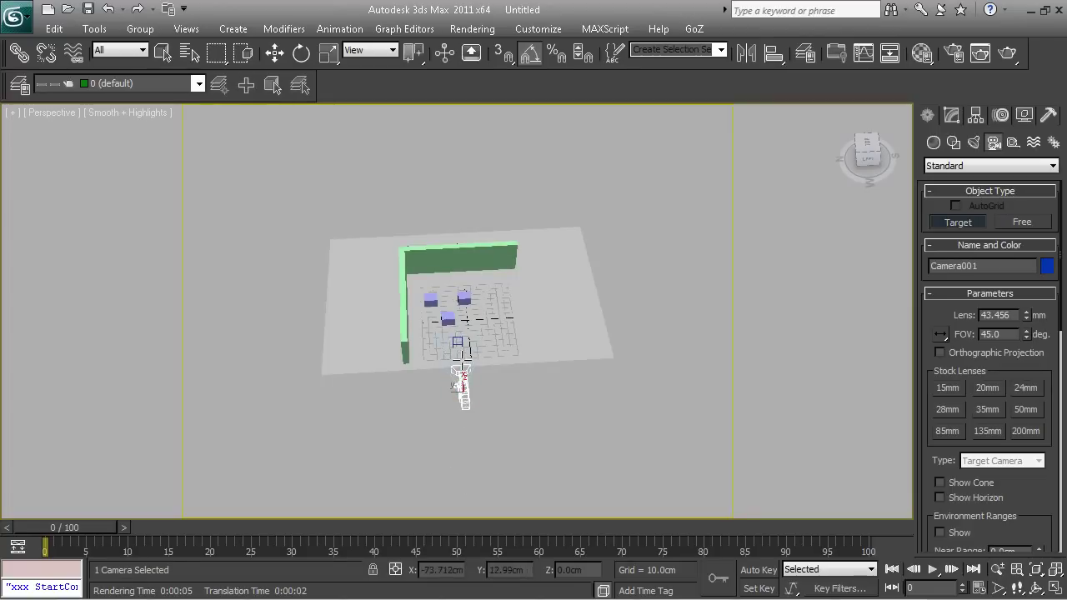
Switch the viewport to Camera001 and orbit the camera to look slightly down on the boxes.
click(46, 112)
mouse_move(83, 138)
click(232, 133)
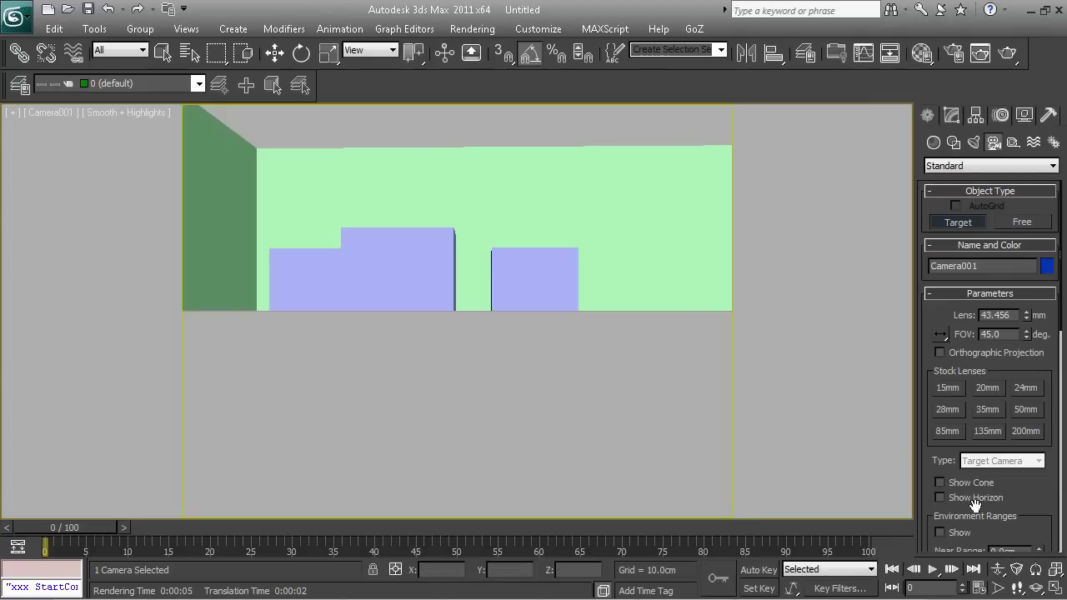
click(1036, 592)
drag(543, 279, 467, 282)
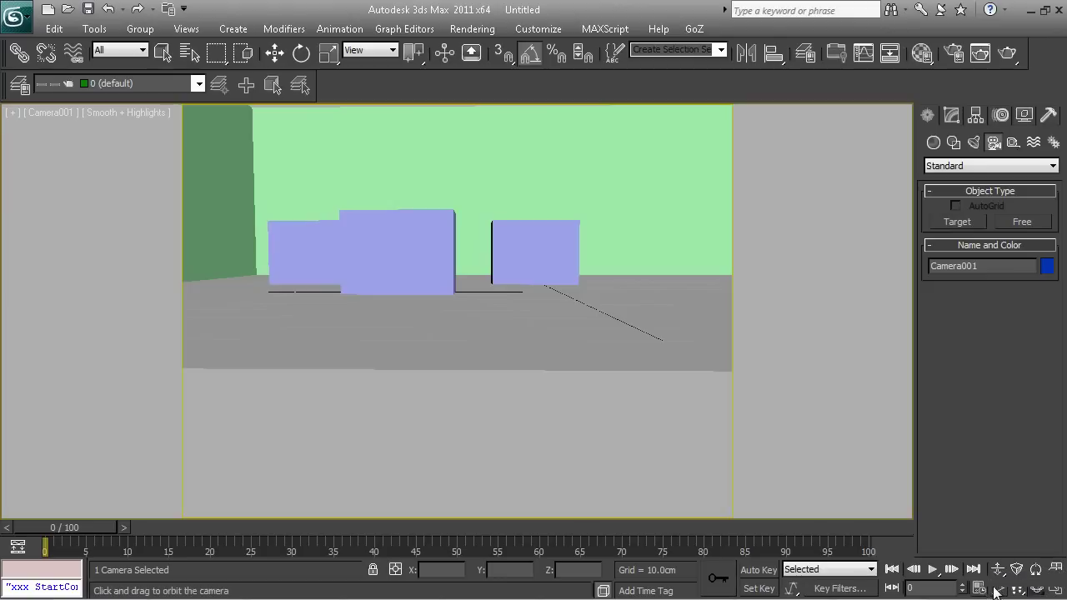
click(1037, 589)
Return to the perspective view and delete the target camera.
key(p)
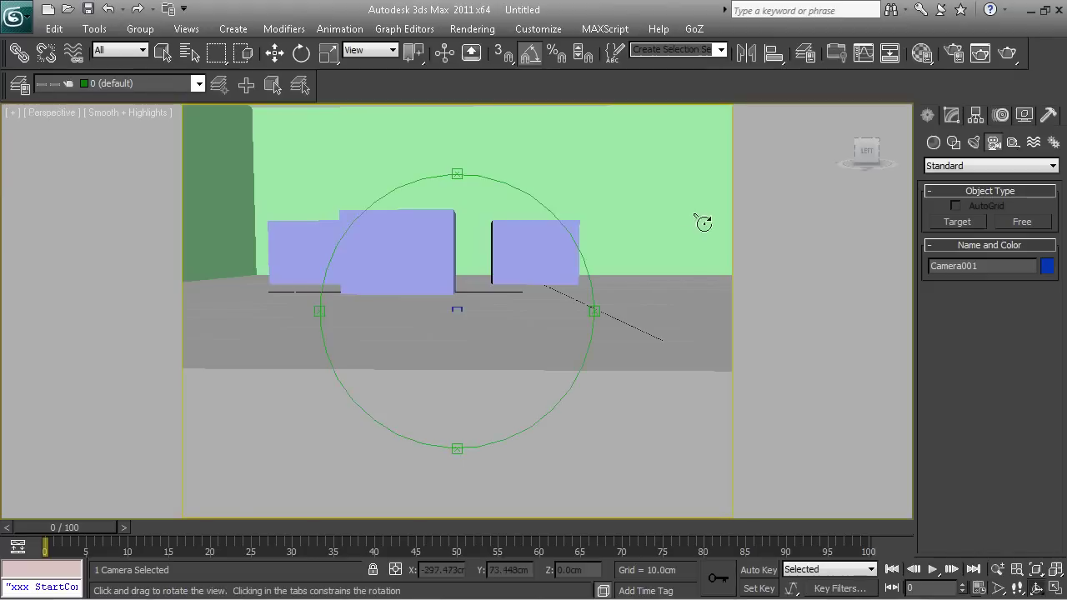
scroll(702, 222, down, 8)
click(279, 57)
alt+middle_drag(417, 265, 506, 326)
key(Delete)
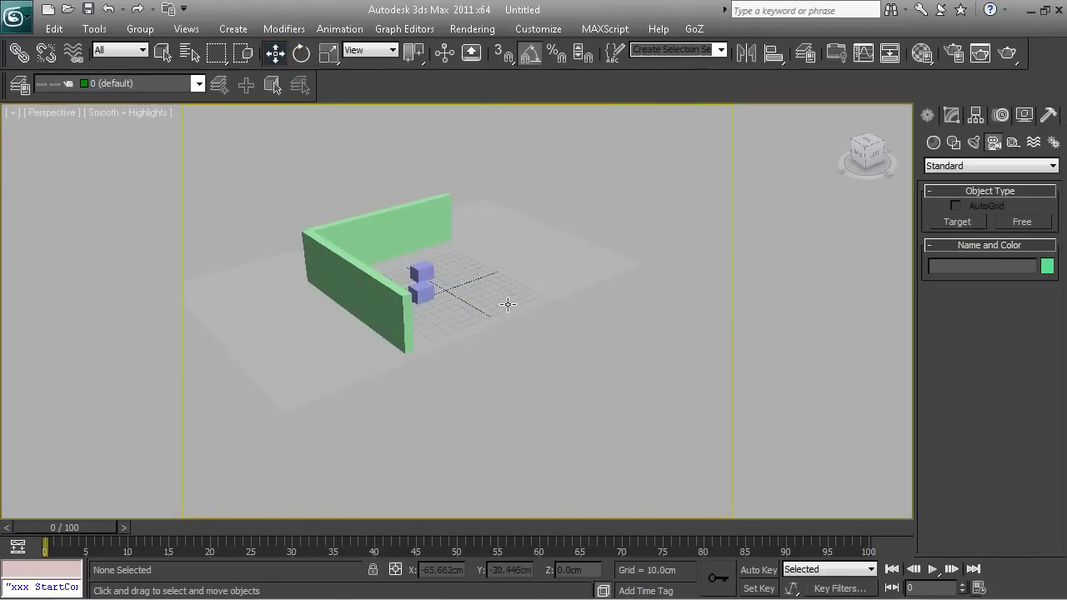
Frame the three boxes squarely against the back wall and create a camera from this perspective view.
scroll(548, 323, up, 5)
alt+middle_drag(597, 317, 555, 412)
scroll(508, 241, up, 1)
scroll(554, 412, up, 2)
alt+middle_drag(555, 412, 591, 372)
middle_drag(643, 407, 492, 210)
scroll(534, 304, up, 2)
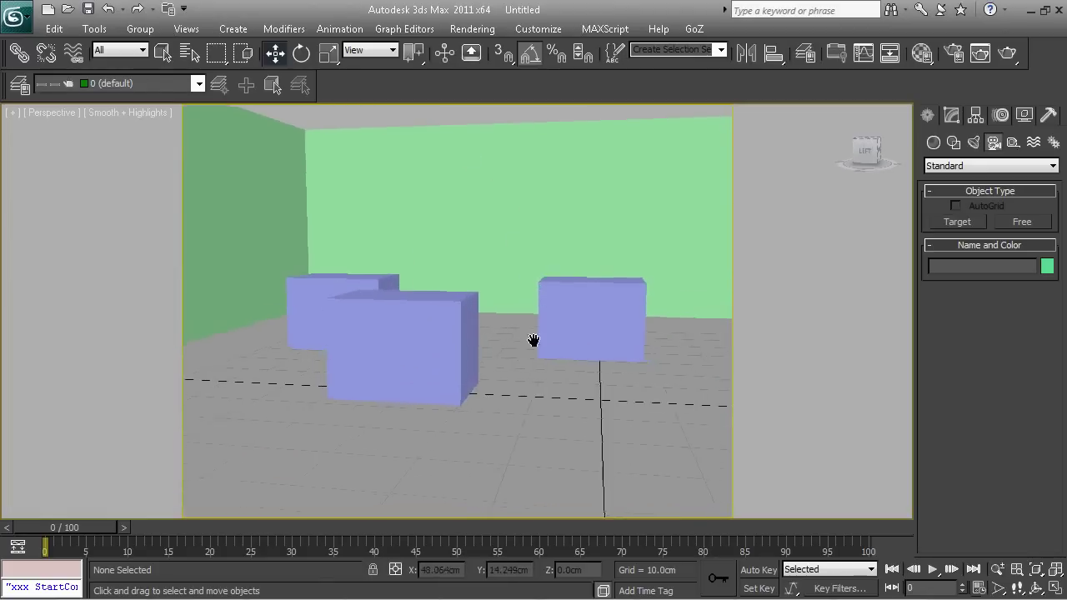
middle_drag(533, 341, 560, 272)
alt+middle_drag(559, 327, 560, 317)
middle_drag(562, 384, 617, 325)
scroll(529, 322, down, 2)
alt+middle_drag(508, 346, 559, 344)
scroll(560, 345, up, 2)
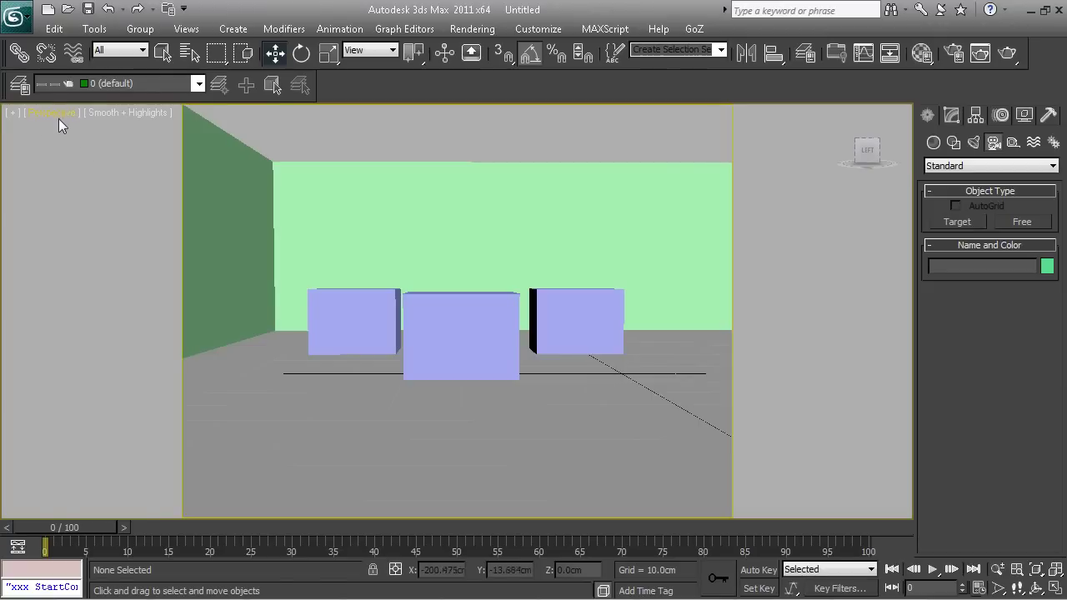
key(ctrl+c)
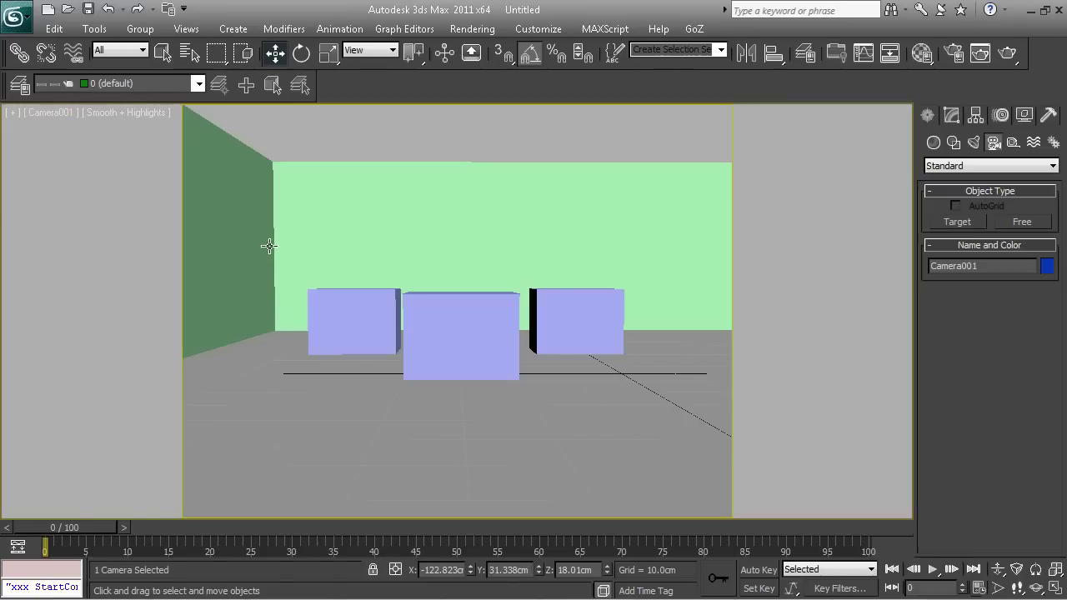
Return to perspective, frame the boxes from the front side of the room and match the selected camera to that view.
key(p)
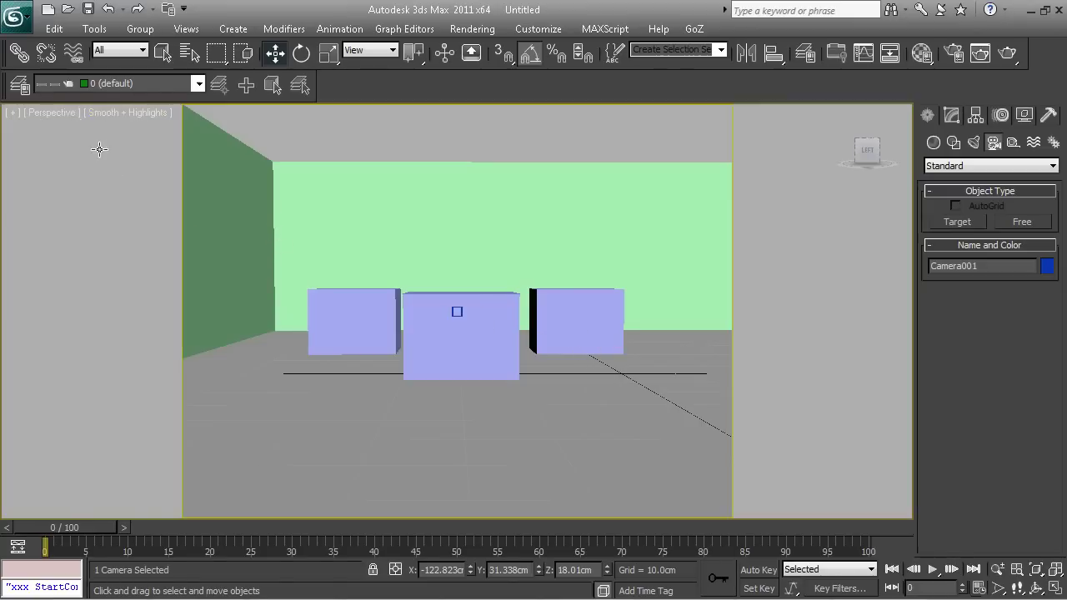
scroll(537, 226, down, 8)
alt+middle_drag(603, 317, 481, 321)
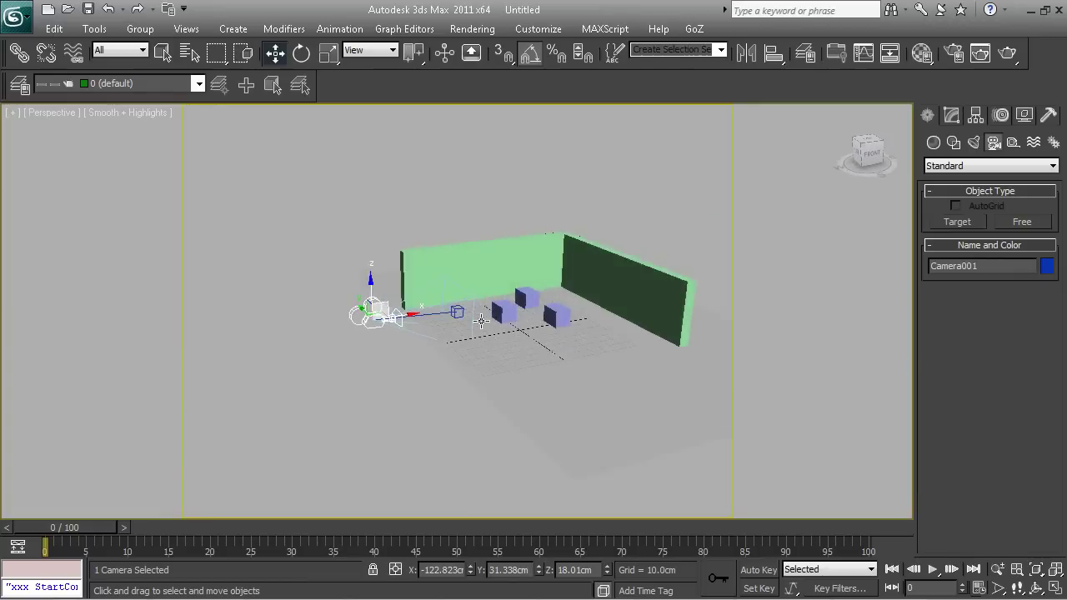
alt+middle_drag(388, 284, 493, 373)
scroll(474, 309, up, 5)
alt+middle_drag(702, 424, 550, 365)
middle_drag(710, 365, 594, 321)
scroll(575, 300, up, 5)
middle_drag(593, 283, 607, 342)
scroll(539, 298, down, 5)
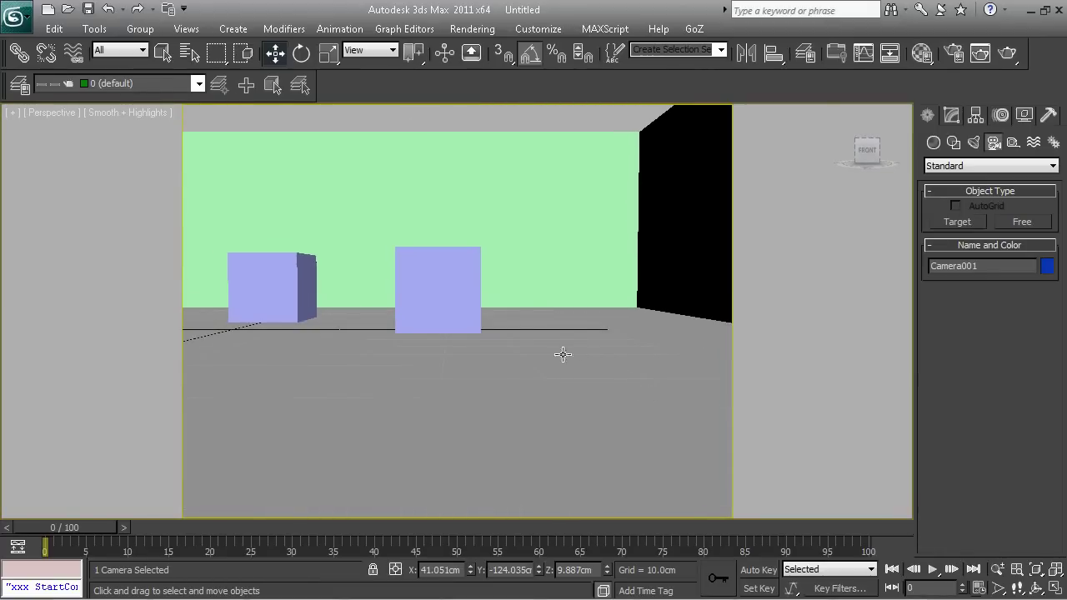
Check the camera's placement in the room and the list of camera views available for the viewport.
scroll(497, 359, down, 5)
alt+middle_drag(516, 373, 571, 429)
scroll(530, 415, down, 3)
scroll(571, 429, up, 4)
scroll(572, 421, down, 2)
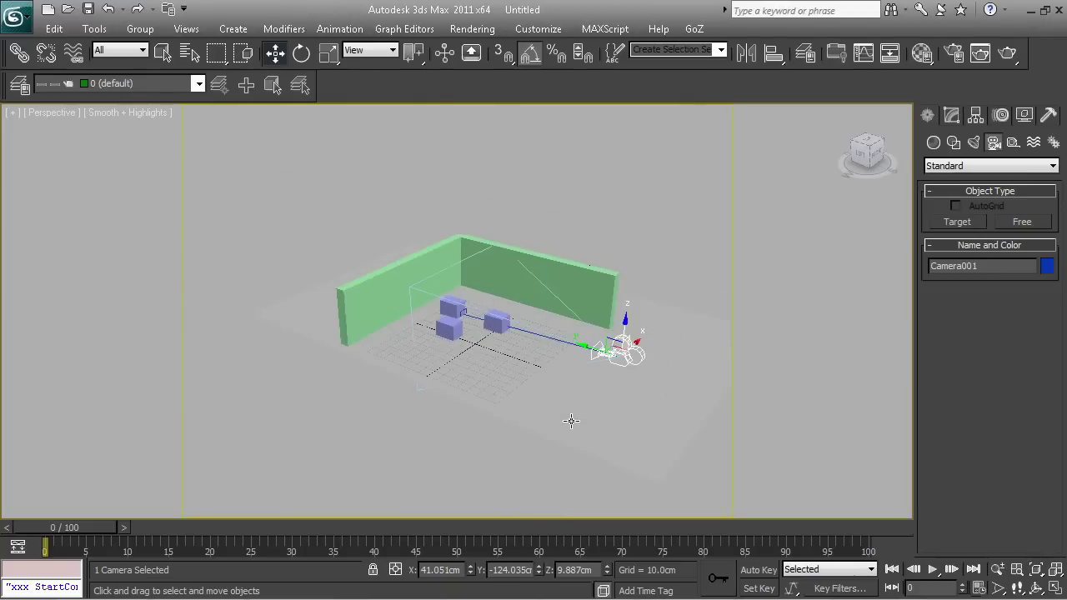
click(12, 112)
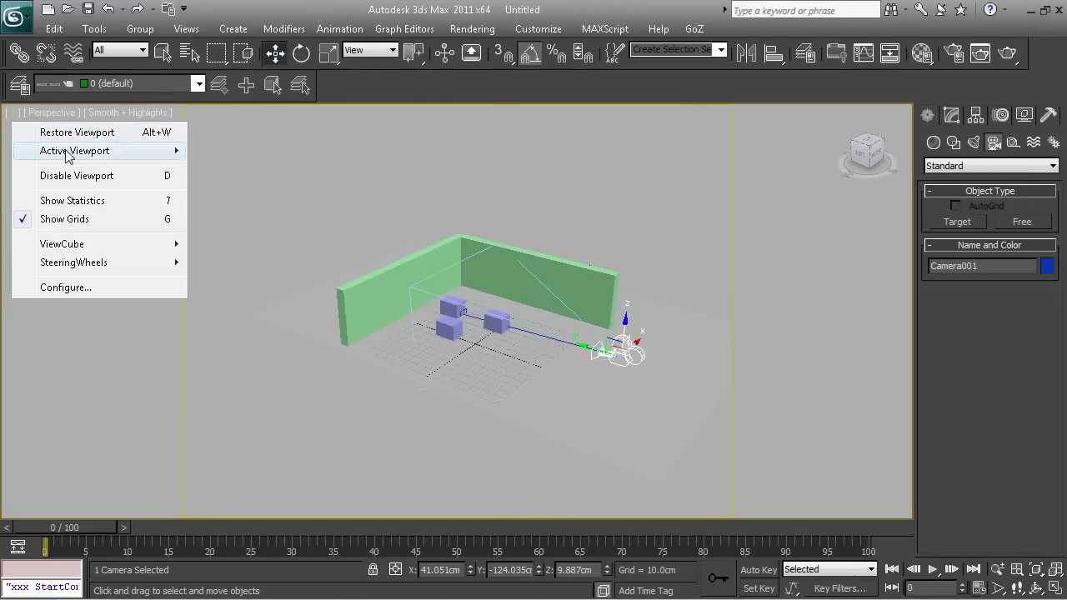
click(48, 112)
click(97, 133)
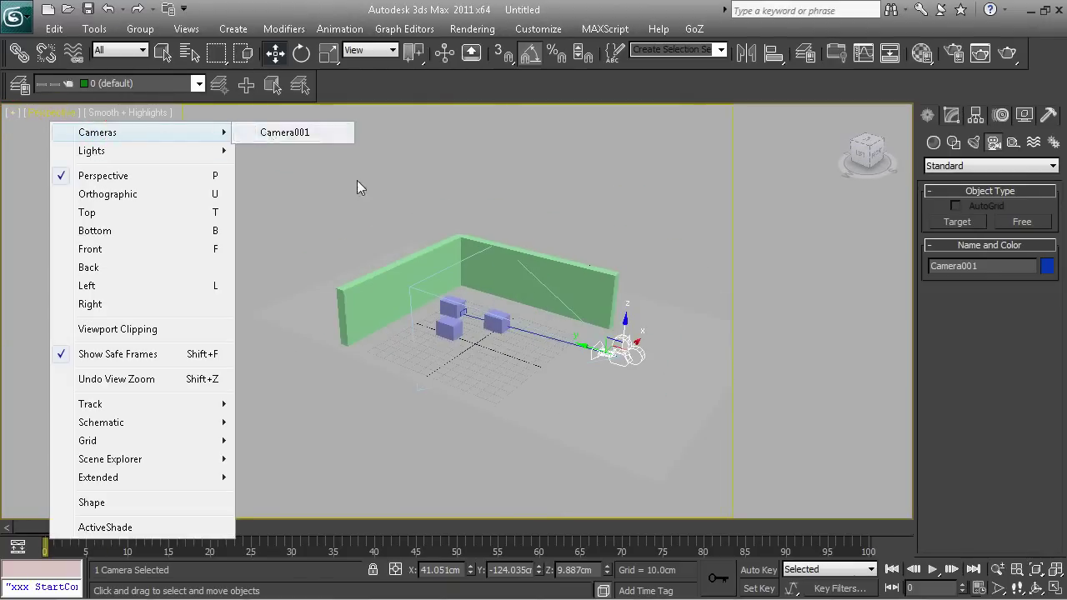
click(681, 243)
Select the camera, turn on Auto Key and move the timeline to frame 8.
alt+middle_drag(690, 327, 551, 402)
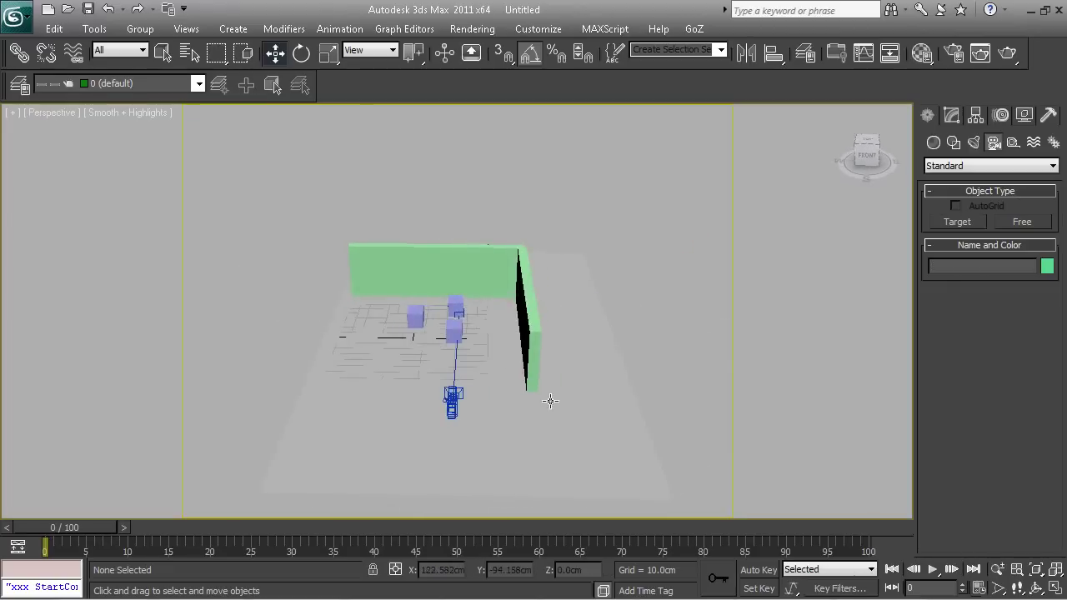
click(445, 407)
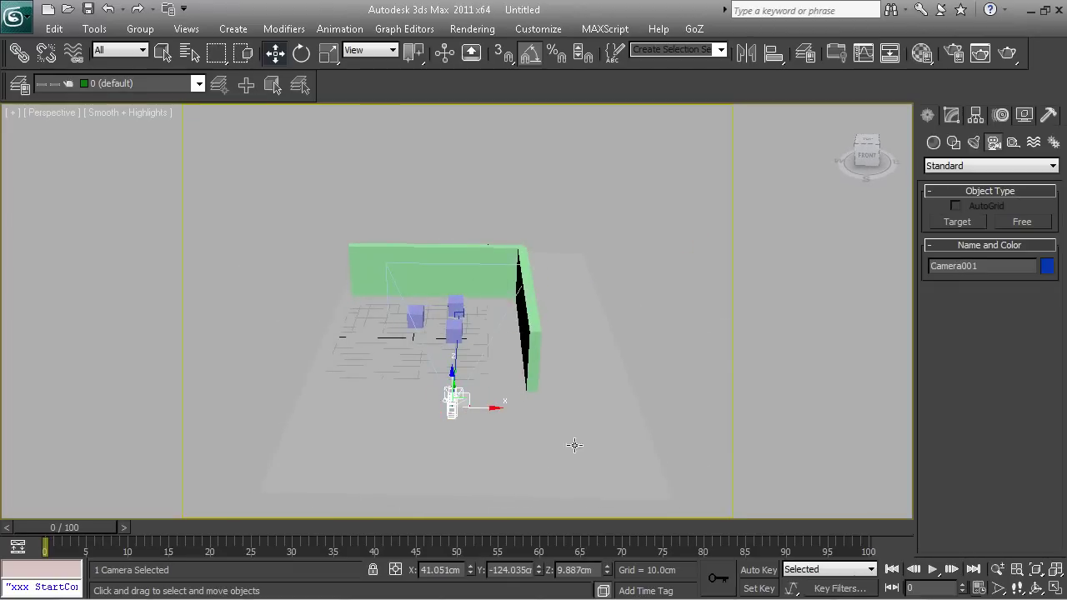
scroll(578, 442, up, 3)
scroll(591, 458, down, 3)
click(766, 571)
drag(108, 527, 173, 527)
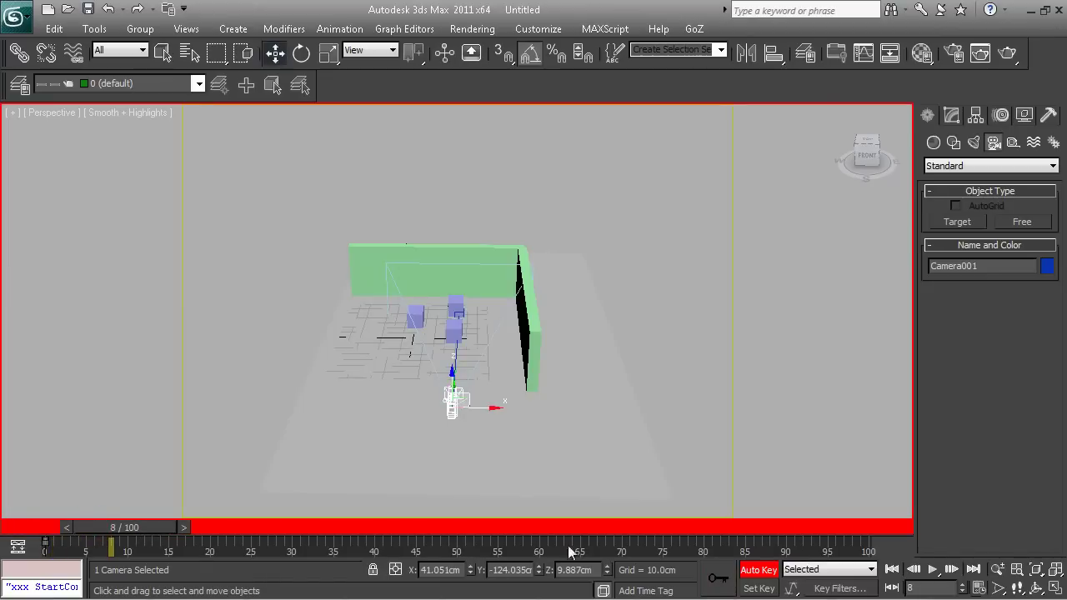
Turn off Auto Key, create a second camera from a close perspective view of the boxes and return to perspective.
click(687, 269)
alt+middle_drag(477, 364, 597, 367)
scroll(584, 363, up, 4)
middle_drag(557, 361, 592, 360)
click(470, 279)
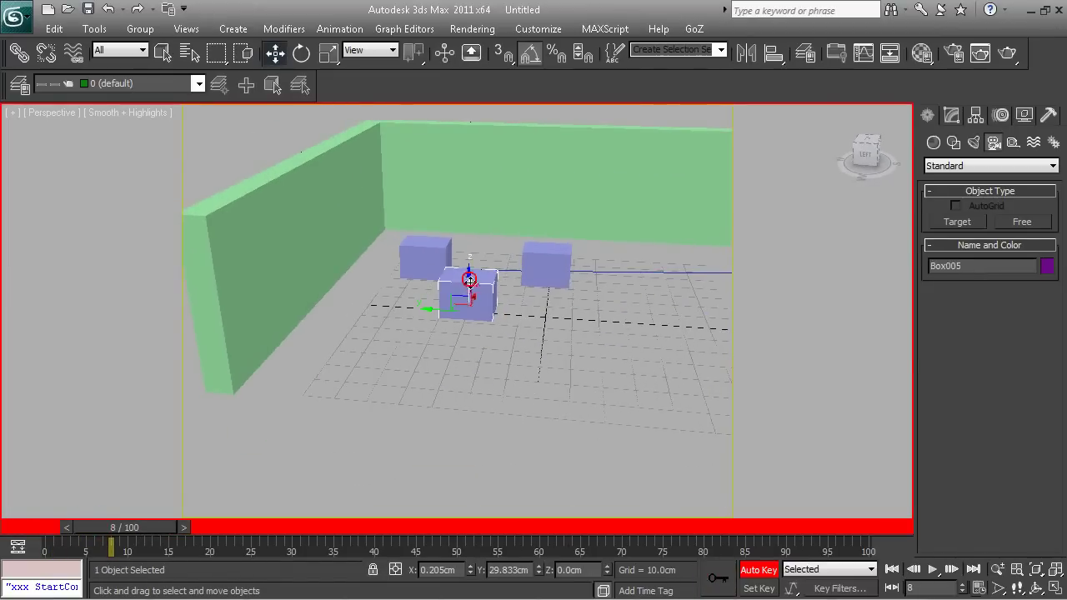
alt+middle_drag(552, 303, 557, 324)
scroll(557, 323, up, 4)
middle_drag(613, 294, 552, 346)
click(756, 569)
scroll(535, 356, up, 3)
key(ctrl+c)
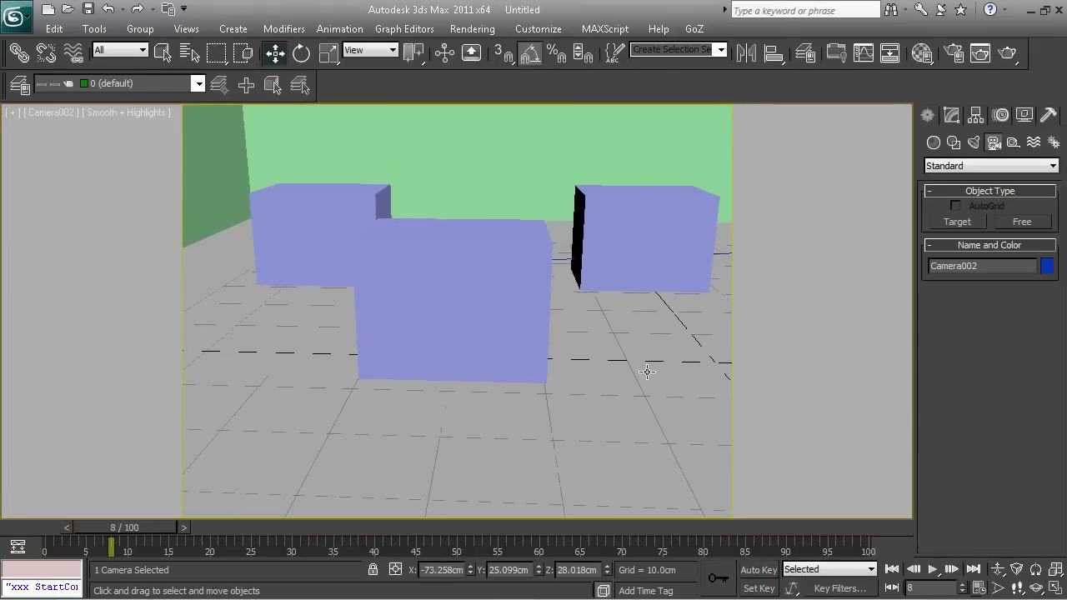
key(p)
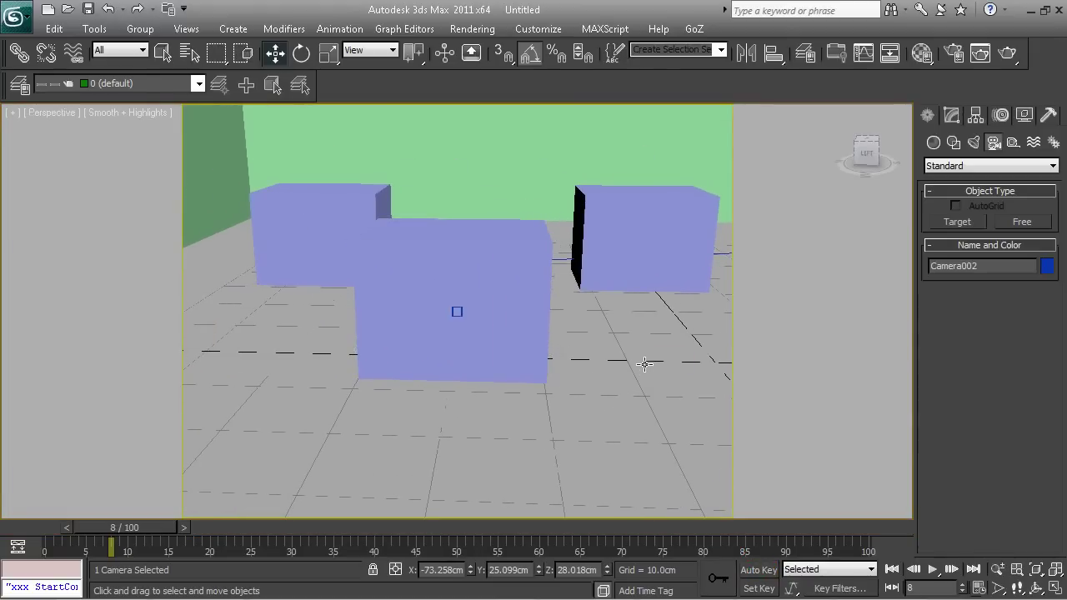
Inspect the cameras' placement from outside the front of the room and select the first camera.
scroll(642, 361, down, 6)
alt+middle_drag(658, 347, 525, 342)
scroll(525, 341, down, 2)
click(521, 356)
scroll(596, 428, up, 2)
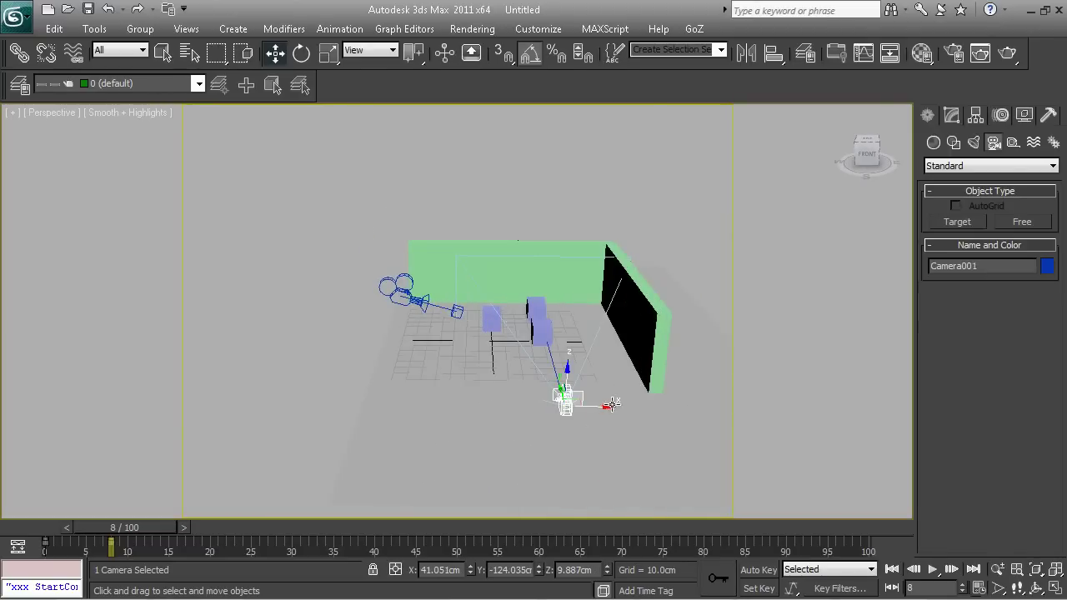
With a box selected, create a third camera from a close, angled perspective view of the three boxes and return to perspective.
alt+middle_drag(460, 386, 540, 388)
scroll(601, 377, up, 3)
middle_drag(622, 357, 496, 336)
click(475, 320)
scroll(617, 373, up, 4)
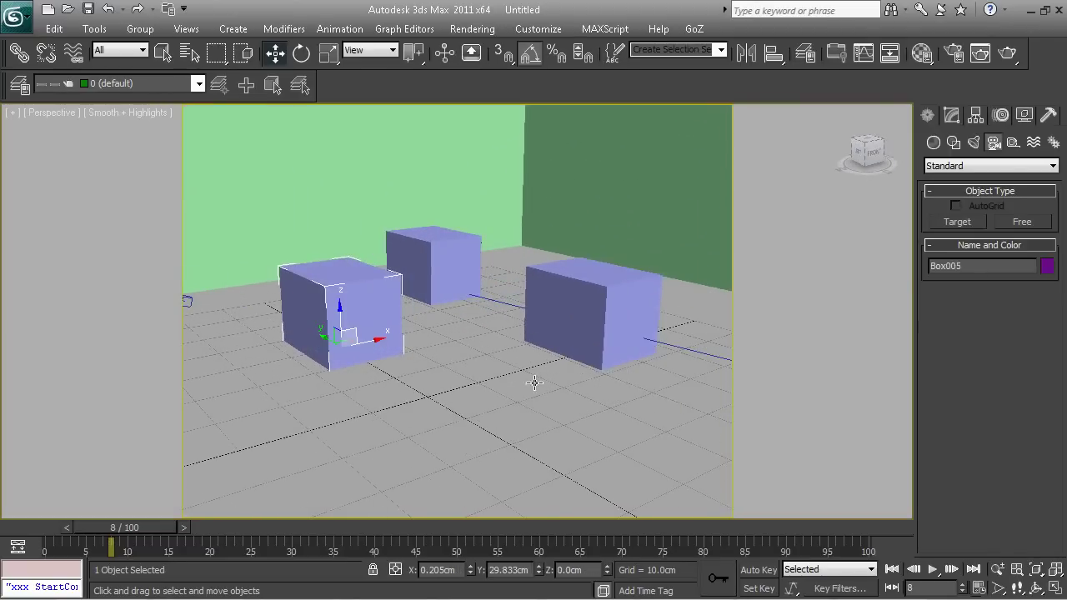
key(ctrl+c)
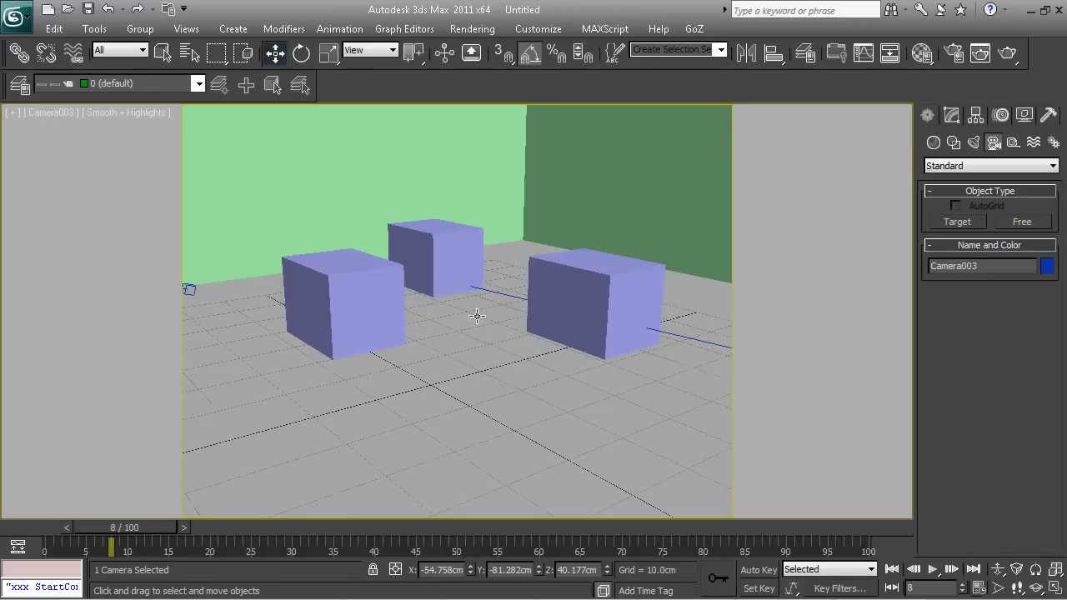
key(p)
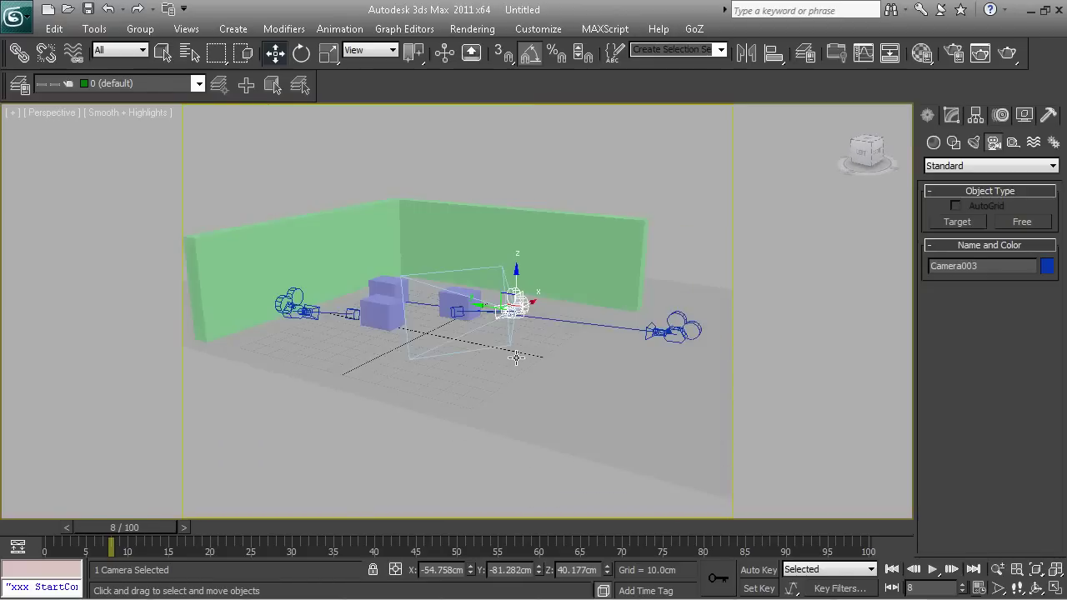
Match the third camera to the room overview, create a fourth camera from that view with a box selected, and return to perspective.
key(ctrl+c)
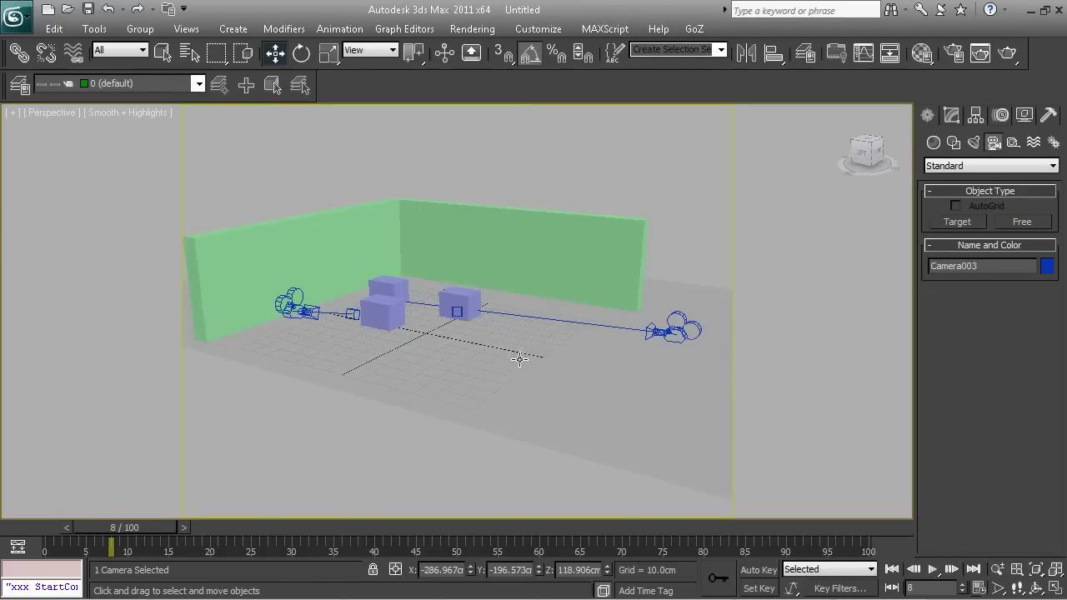
click(384, 302)
key(ctrl+c)
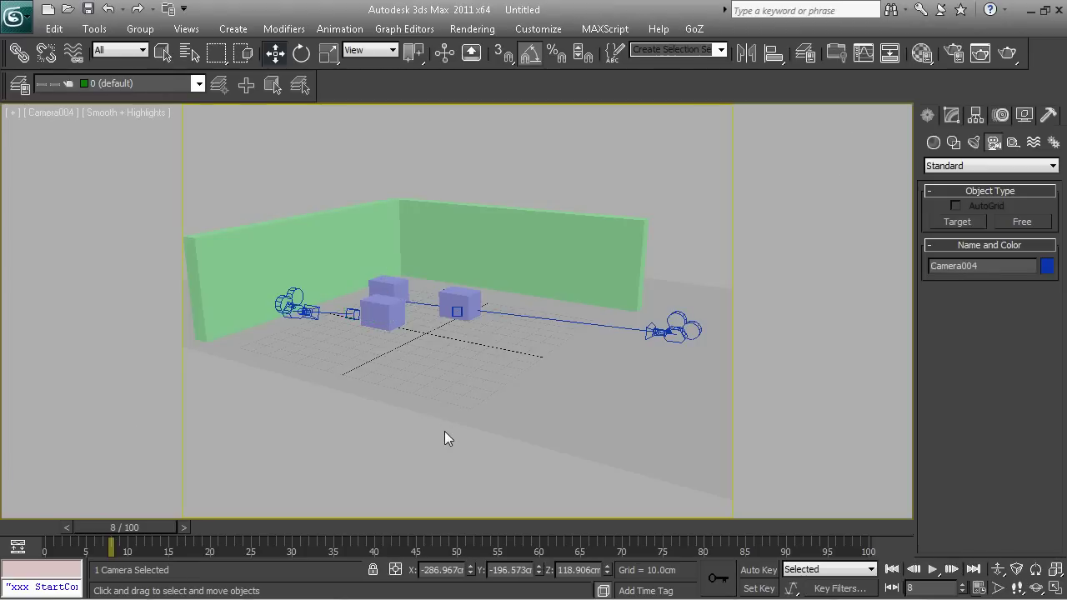
click(393, 284)
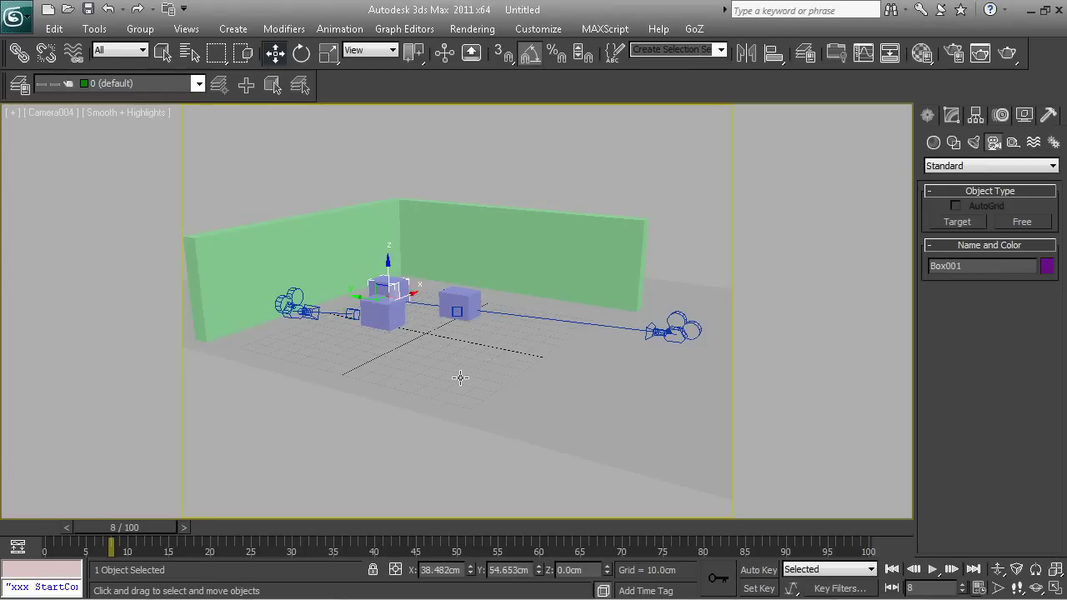
key(p)
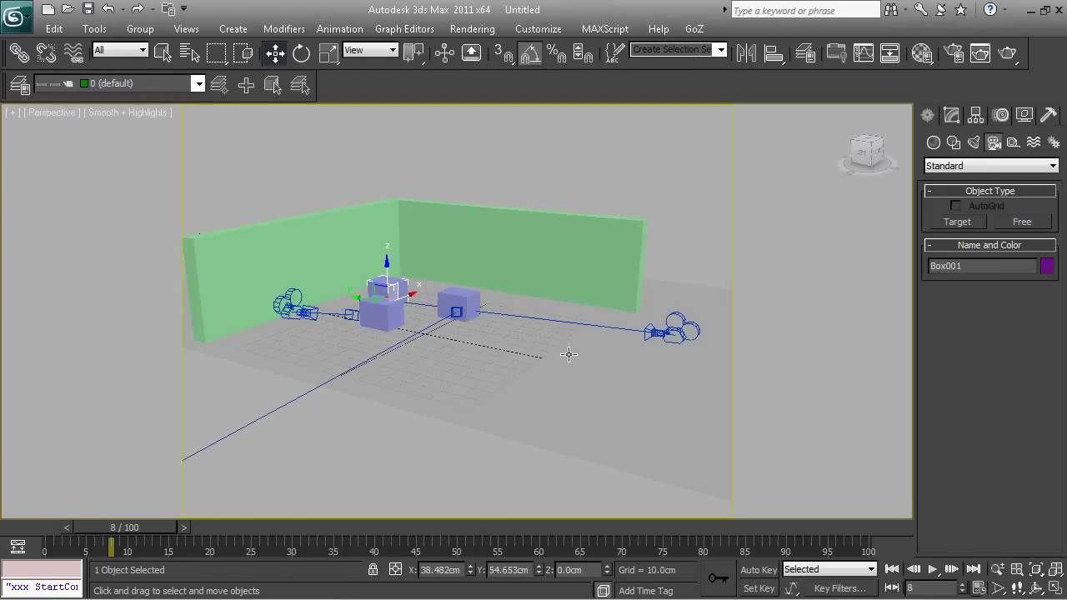
Select the first camera and match it to a perspective overview of the room from the front side.
scroll(615, 343, down, 5)
alt+middle_drag(616, 344, 580, 325)
scroll(540, 374, up, 5)
click(611, 380)
alt+middle_drag(560, 423, 578, 397)
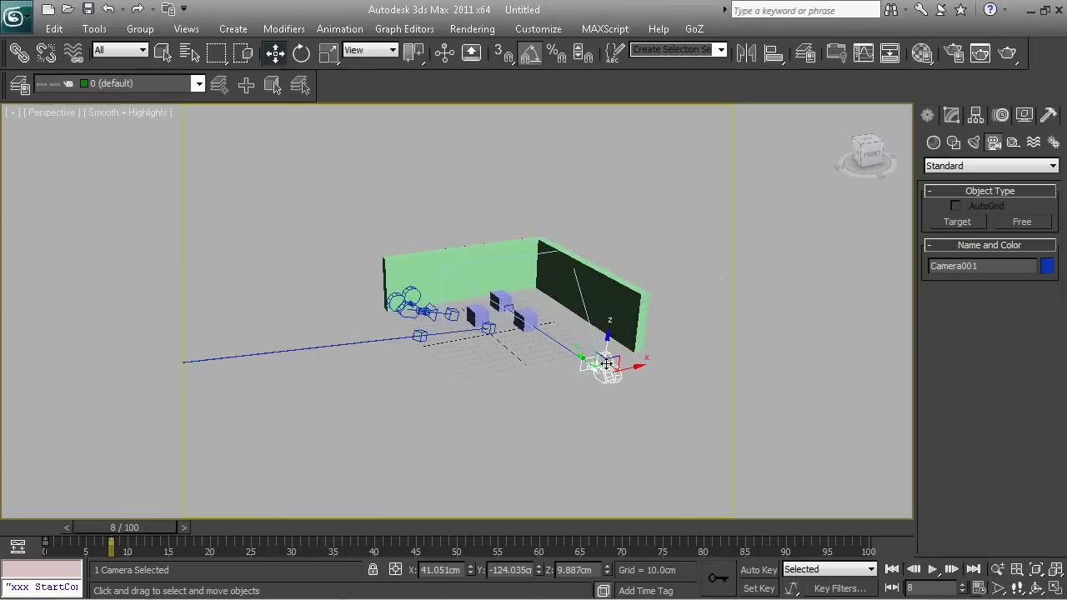
scroll(556, 421, up, 4)
middle_drag(609, 413, 561, 370)
key(ctrl+z)
key(ctrl+z)
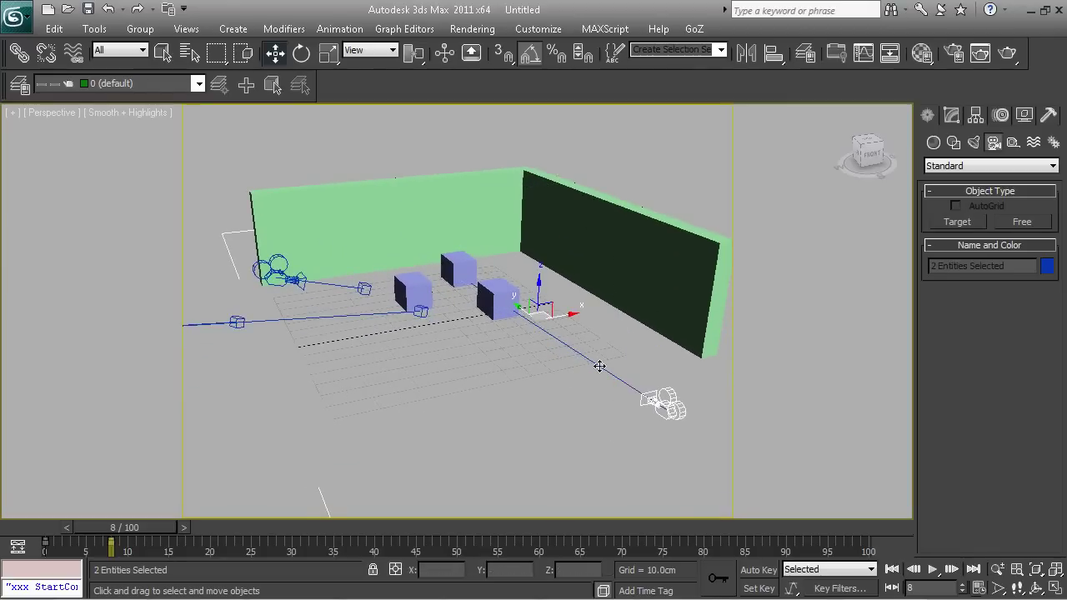
click(501, 298)
click(667, 413)
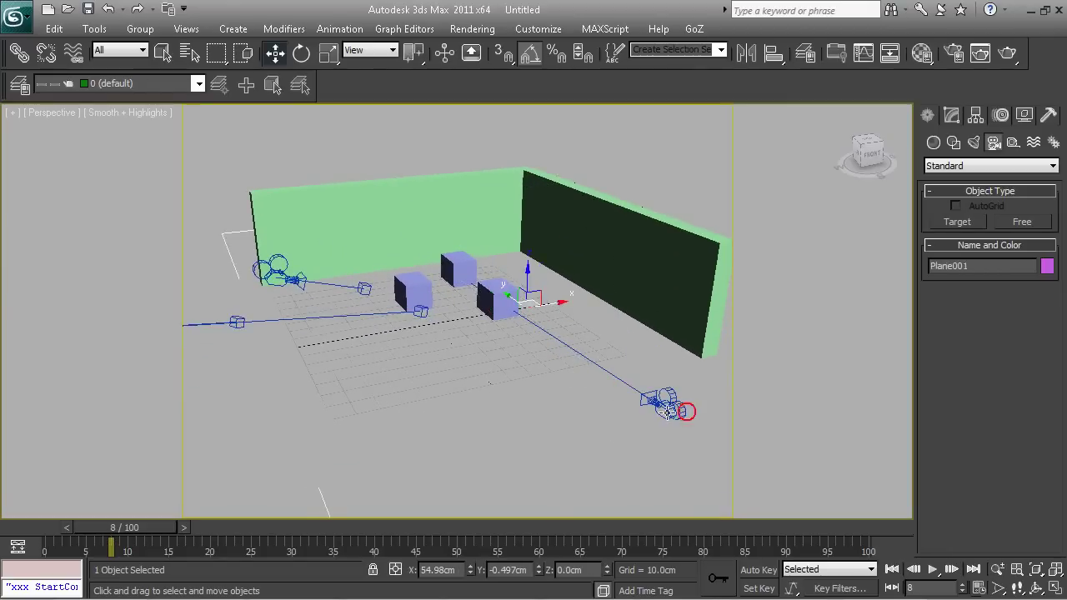
key(ctrl+c)
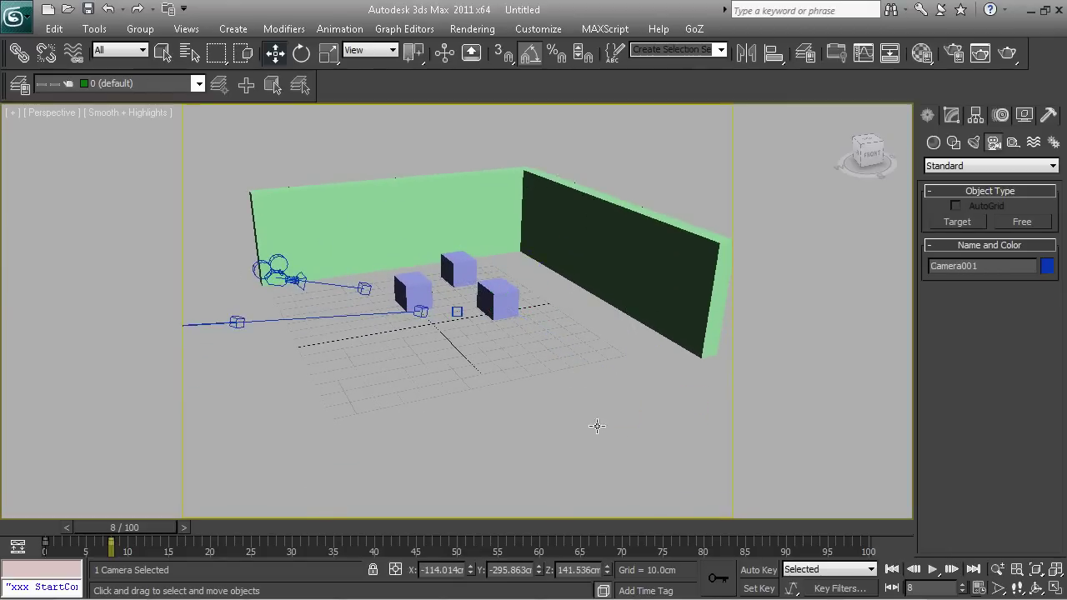
Frame the boxes more closely from the front and match the first camera to that perspective view again.
scroll(630, 406, down, 5)
alt+middle_drag(659, 405, 623, 432)
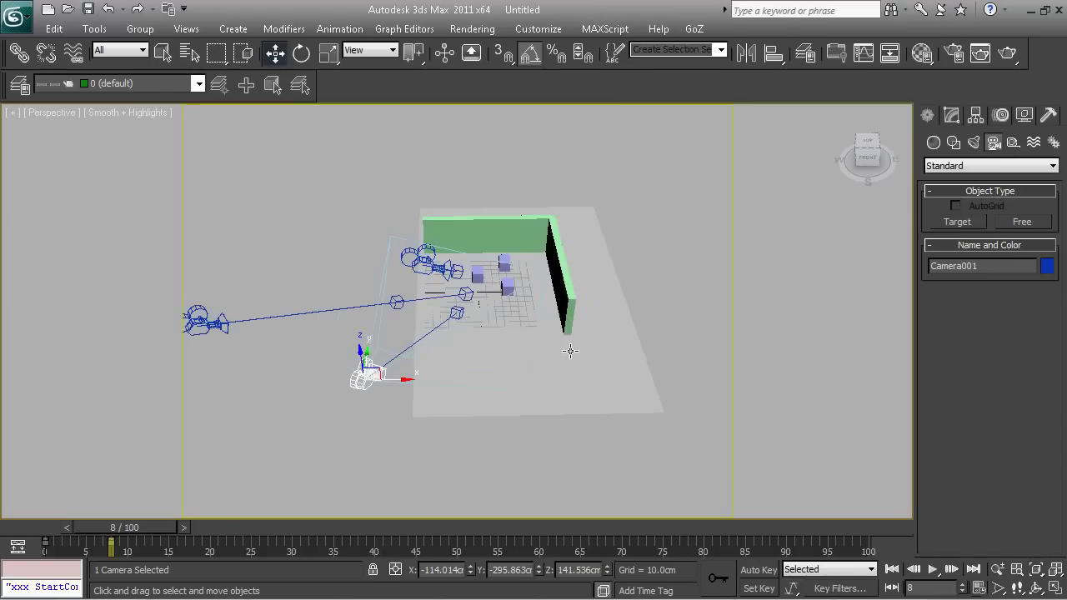
alt+middle_drag(565, 365, 644, 302)
scroll(643, 302, up, 5)
middle_drag(769, 393, 412, 222)
scroll(437, 244, up, 3)
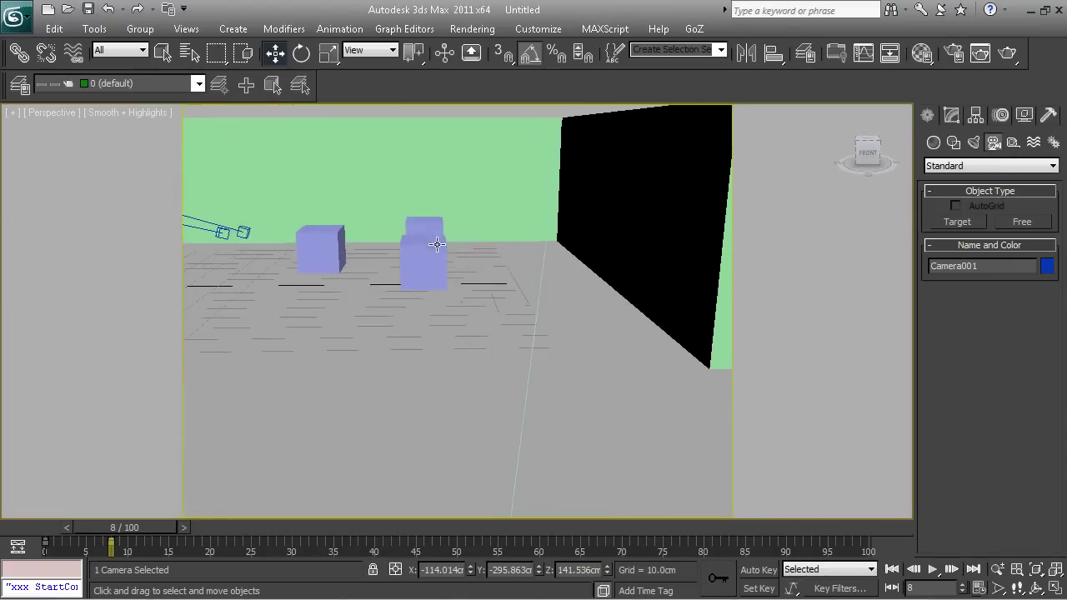
key(ctrl+c)
Examine the first camera's new placement relative to the room and the other cameras.
scroll(539, 311, down, 2)
middle_drag(539, 311, 546, 316)
scroll(546, 310, down, 6)
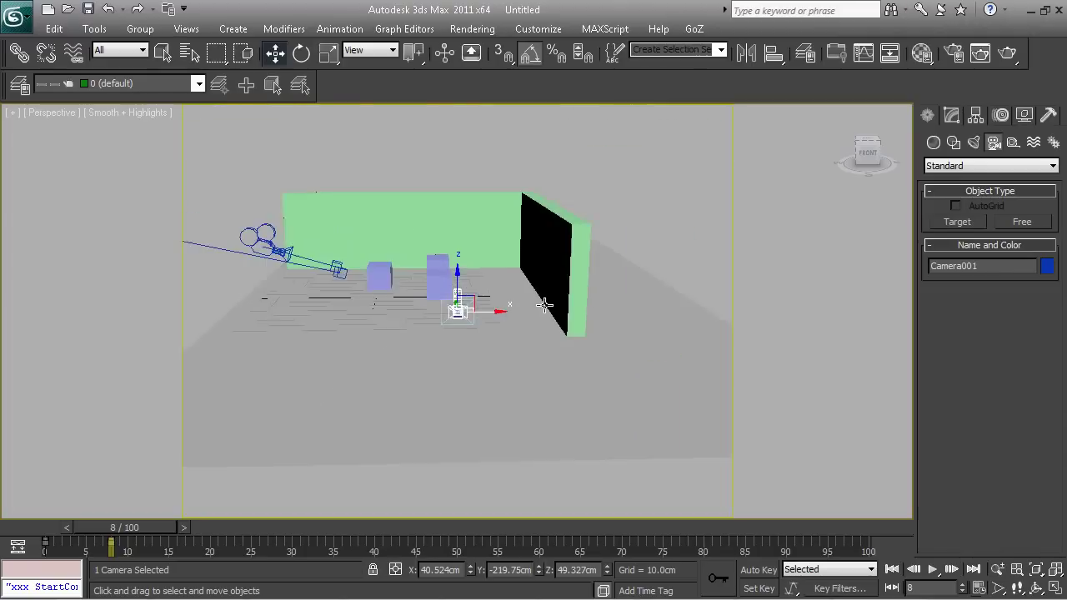
alt+middle_drag(491, 336, 571, 367)
scroll(570, 367, down, 4)
scroll(558, 365, down, 3)
scroll(534, 361, up, 5)
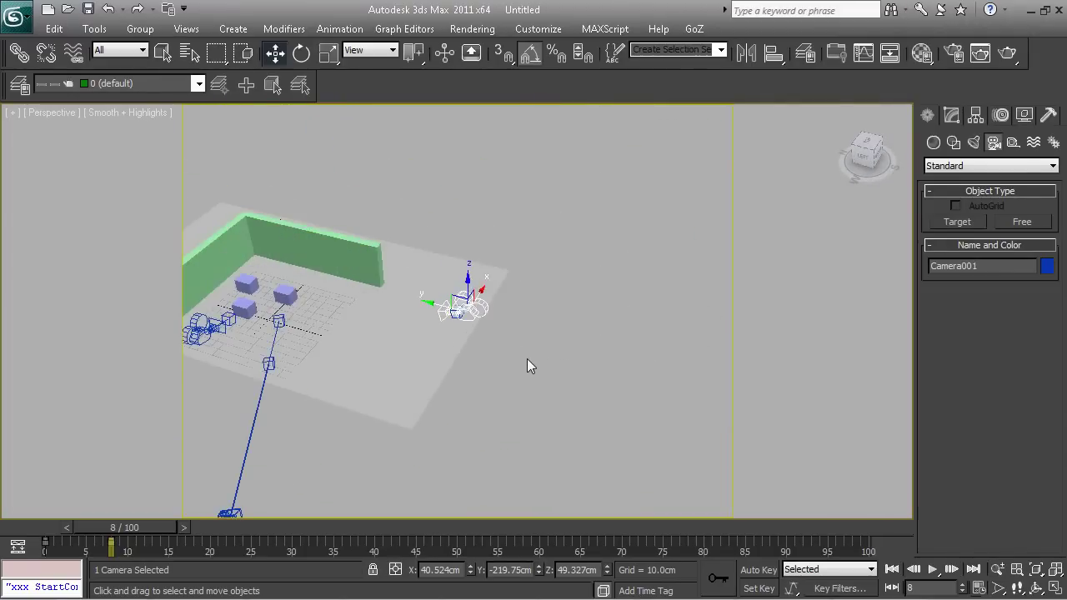
scroll(491, 350, down, 2)
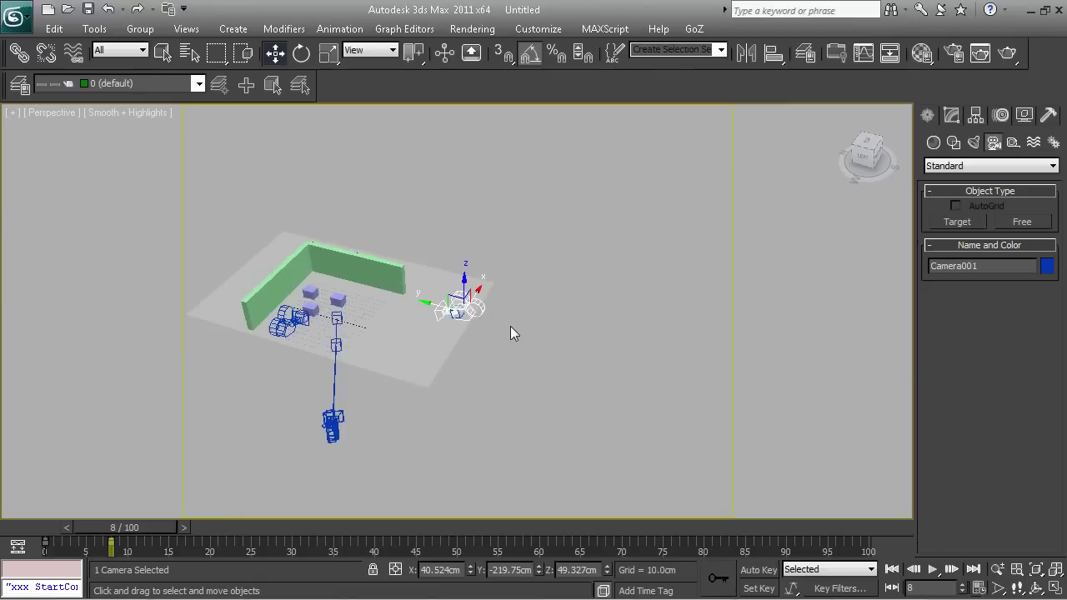
scroll(467, 368, up, 5)
scroll(574, 354, down, 7)
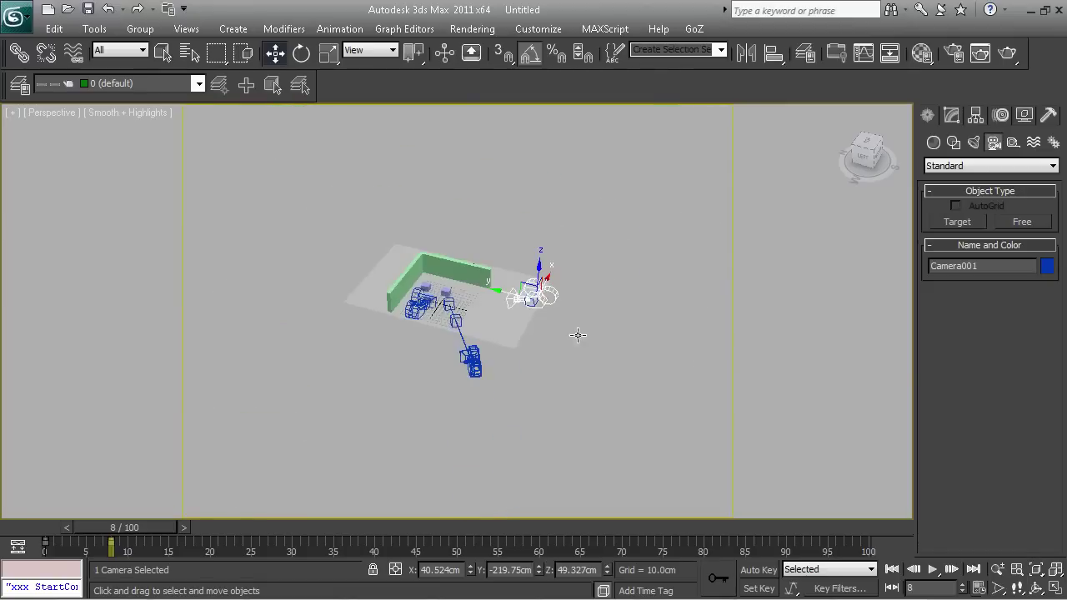
Delete all four cameras from the scene.
key(Delete)
click(472, 360)
key(Delete)
click(471, 359)
key(Delete)
click(409, 310)
key(Delete)
Return the timeline to frame 0 and create a camera from a low perspective view of the boxes and walls.
scroll(532, 320, up, 5)
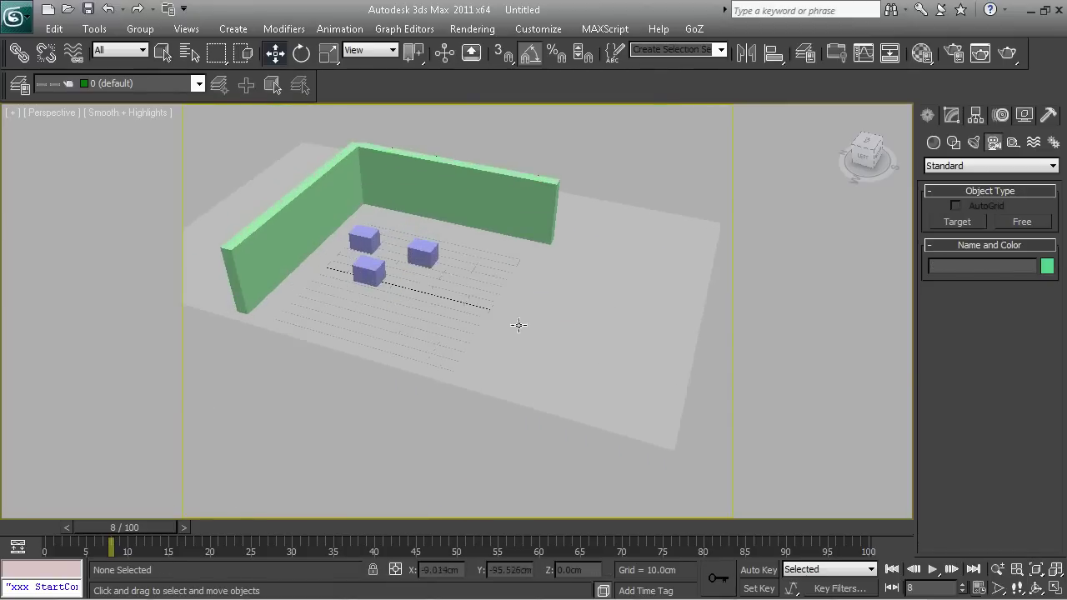
alt+middle_drag(457, 327, 443, 280)
scroll(443, 280, up, 8)
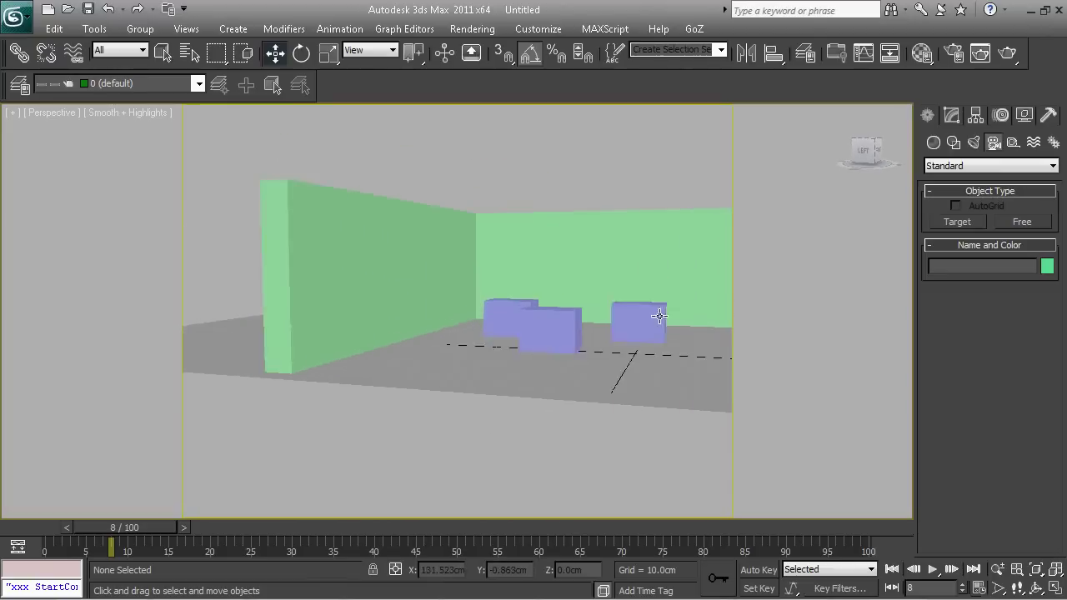
alt+middle_drag(688, 361, 596, 348)
scroll(595, 348, down, 5)
middle_drag(658, 339, 503, 531)
scroll(576, 379, up, 4)
scroll(657, 304, up, 5)
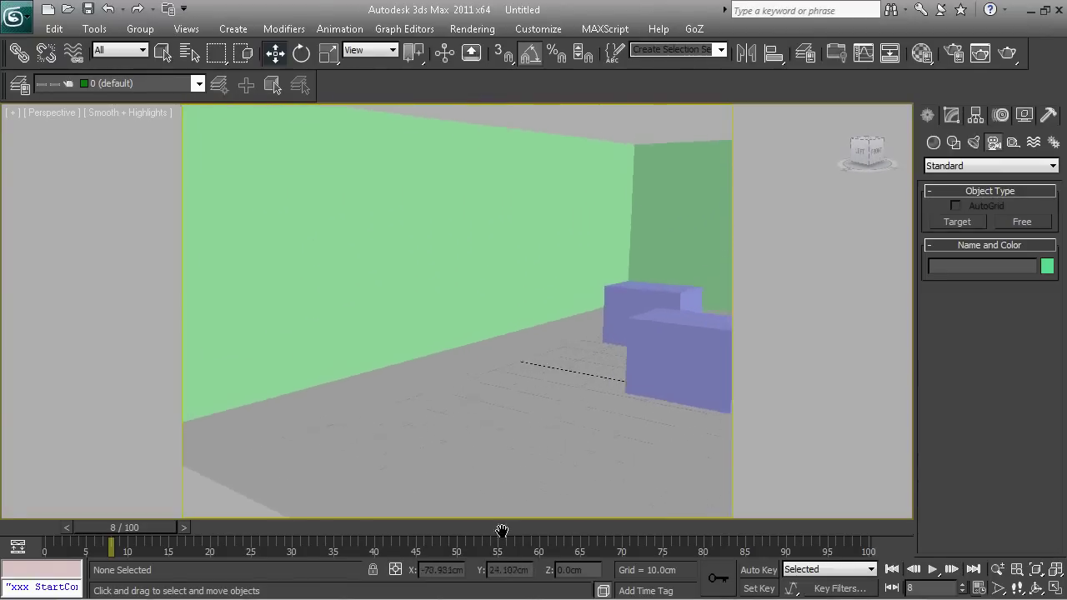
scroll(660, 350, up, 2)
middle_drag(659, 350, 422, 308)
click(488, 482)
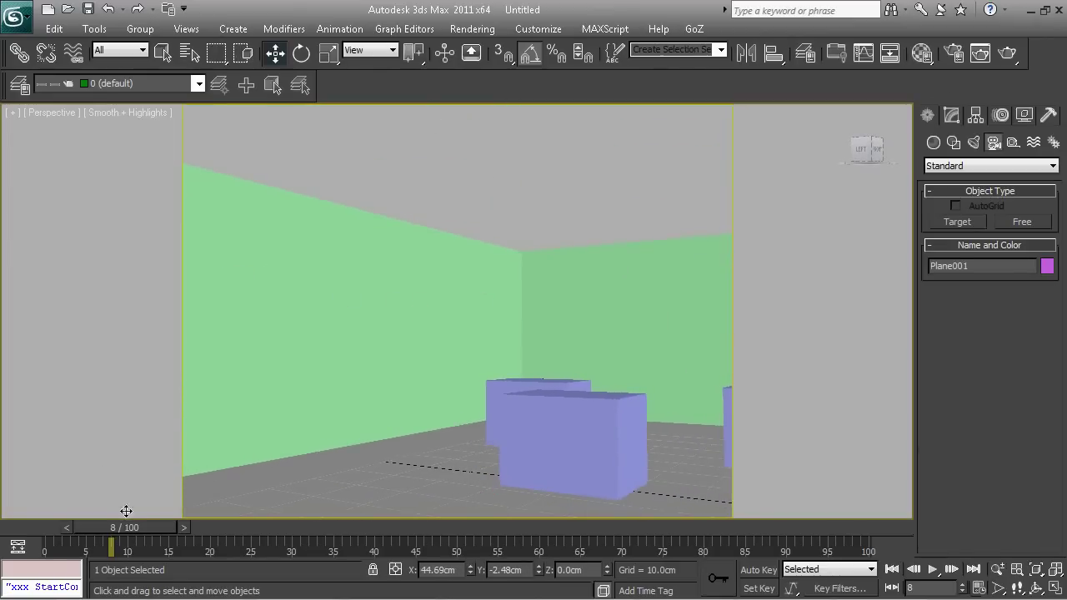
drag(134, 526, 31, 533)
key(ctrl+c)
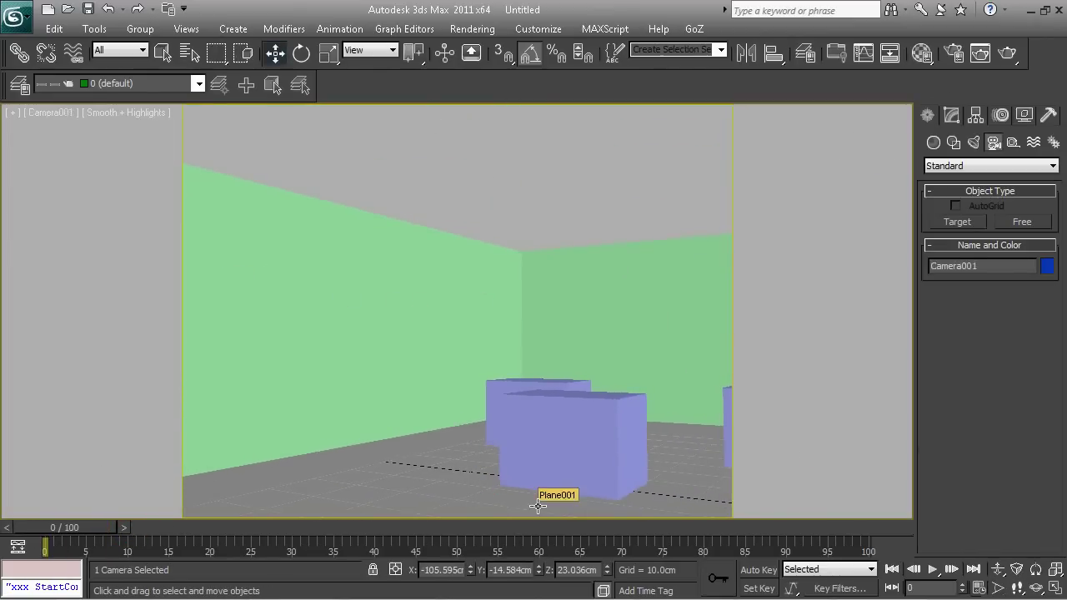
Remove the new camera in perspective, reframe the boxes and walls, and create a replacement camera from that view.
key(p)
scroll(576, 366, down, 5)
alt+middle_drag(576, 367, 580, 401)
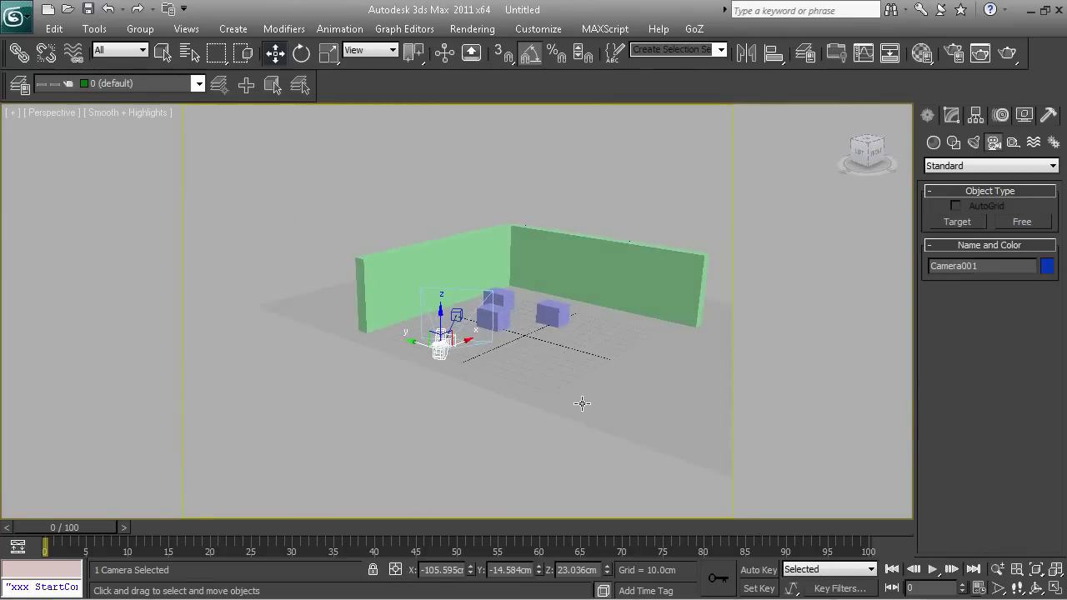
click(582, 403)
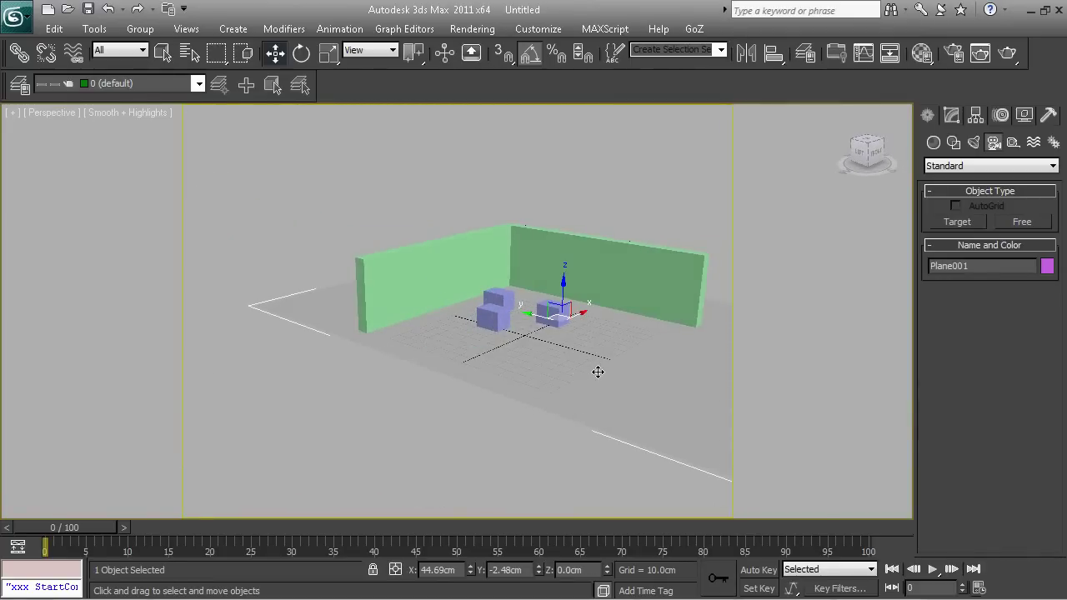
scroll(598, 369, up, 5)
middle_drag(597, 367, 723, 335)
key(ctrl+c)
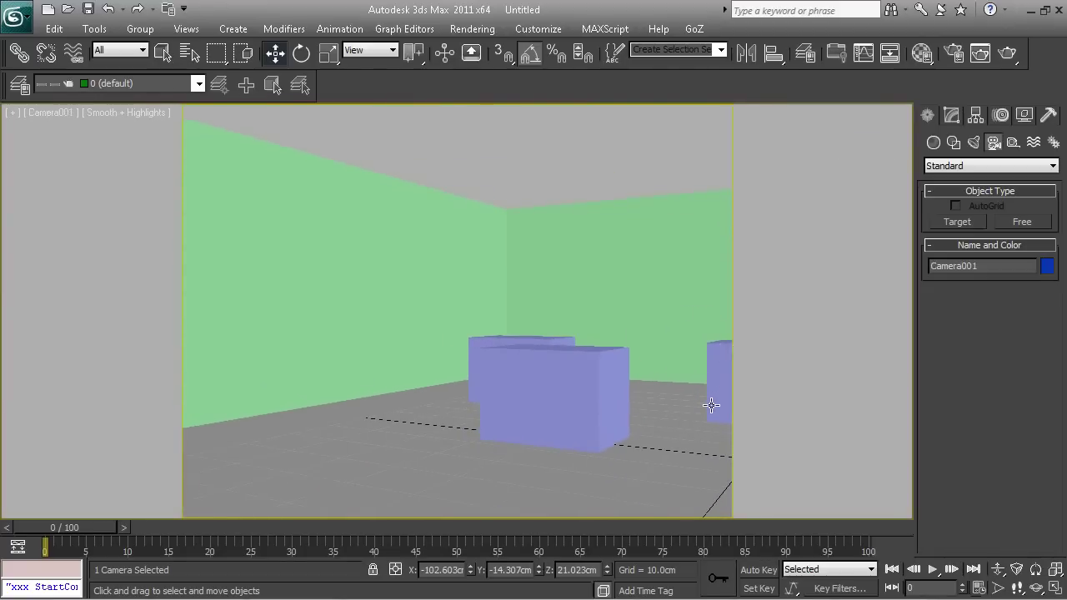
Turn on Set Key mode for the new camera.
click(757, 571)
click(759, 589)
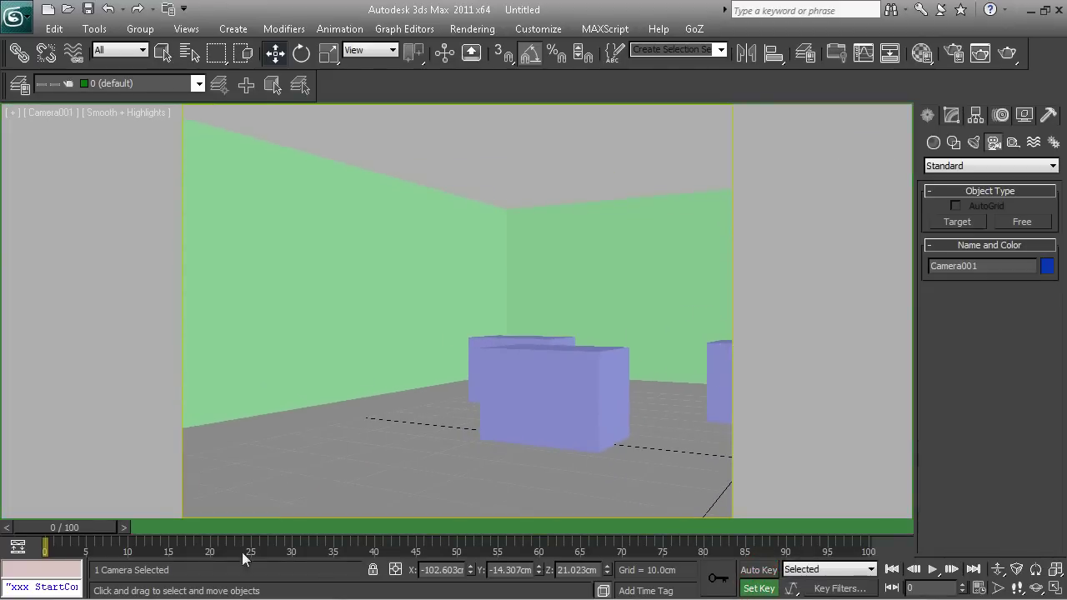
click(745, 574)
click(745, 575)
click(748, 577)
click(754, 588)
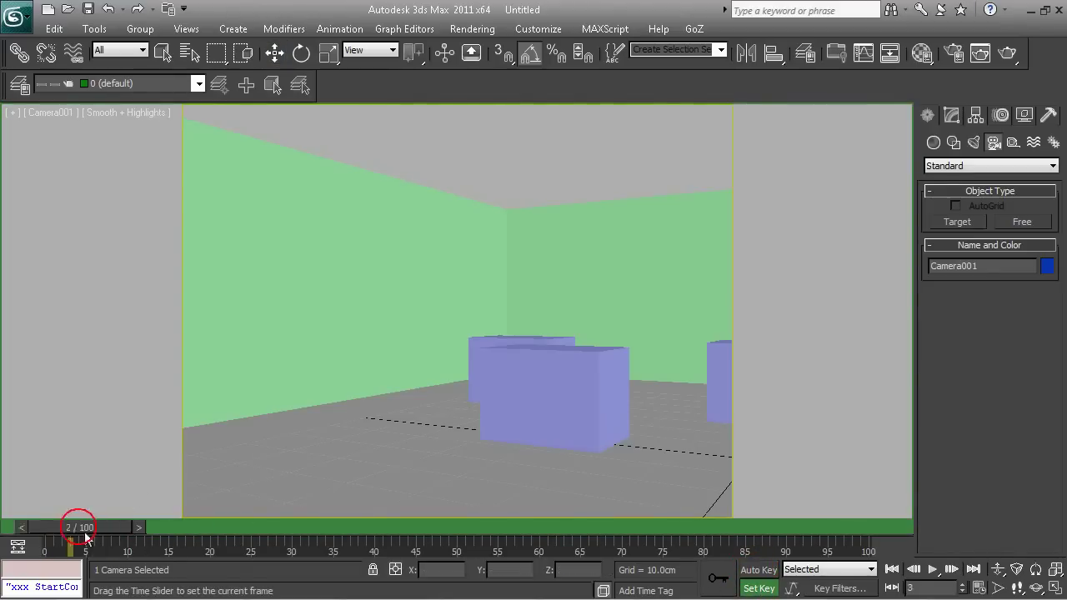
Return to perspective, switch from Set Key to Auto Key and set a key for the camera at frame 0.
key(p)
alt+middle_drag(449, 333, 440, 350)
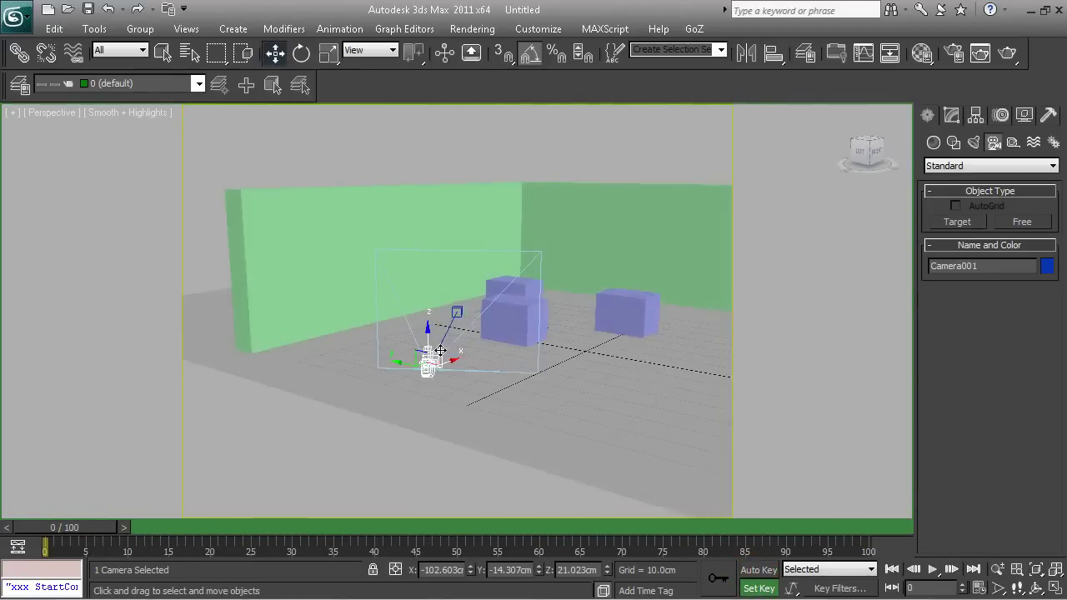
drag(427, 339, 428, 335)
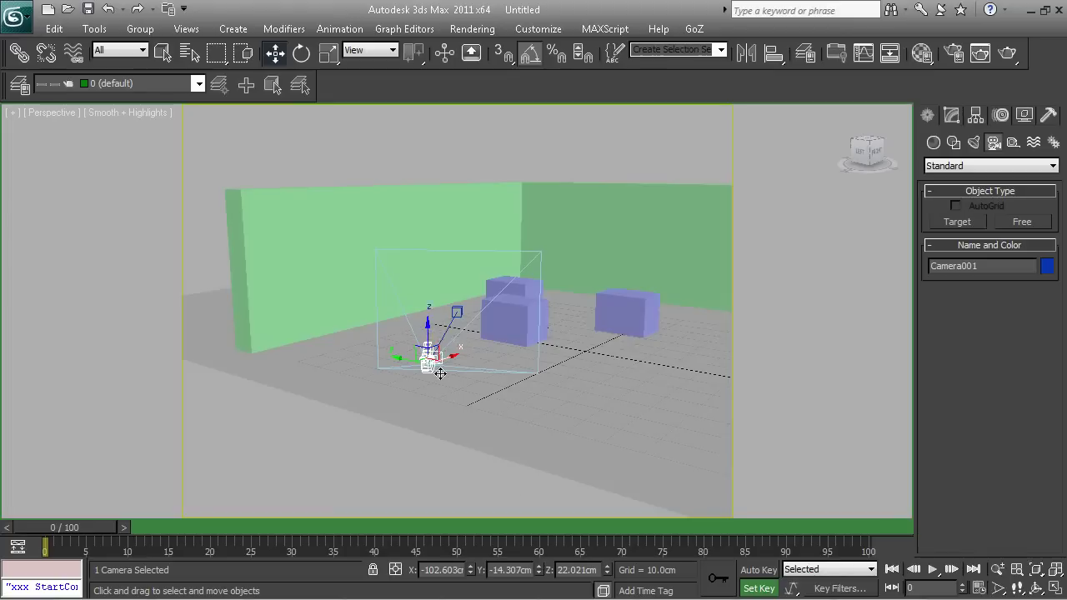
click(755, 572)
click(719, 583)
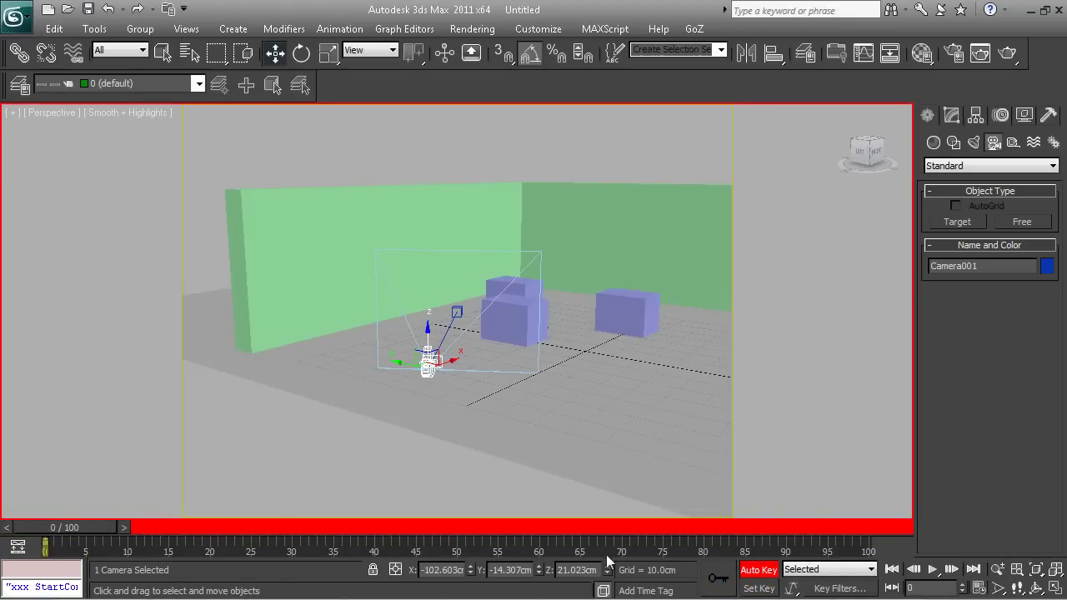
Go to frame 50 and move the camera along X to about -60 cm.
drag(66, 531, 454, 534)
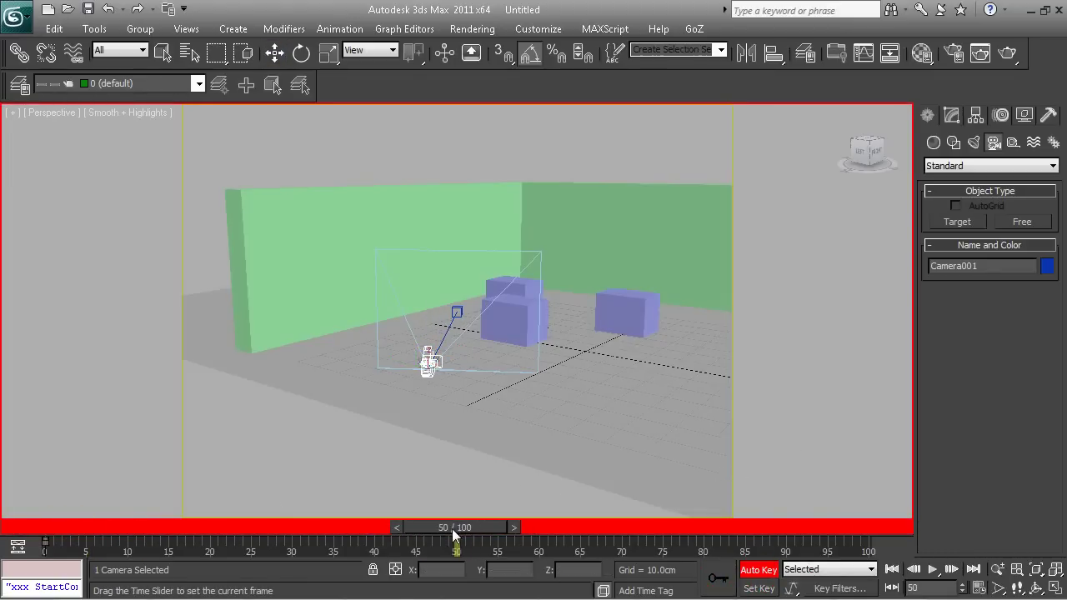
scroll(582, 342, down, 3)
scroll(582, 341, down, 2)
alt+middle_drag(582, 342, 584, 372)
drag(458, 333, 504, 320)
At frame 50, shift the camera target along X and move the camera across the floor around the front side of the boxes.
click(455, 309)
alt+middle_drag(531, 319, 529, 356)
drag(490, 302, 536, 291)
click(484, 328)
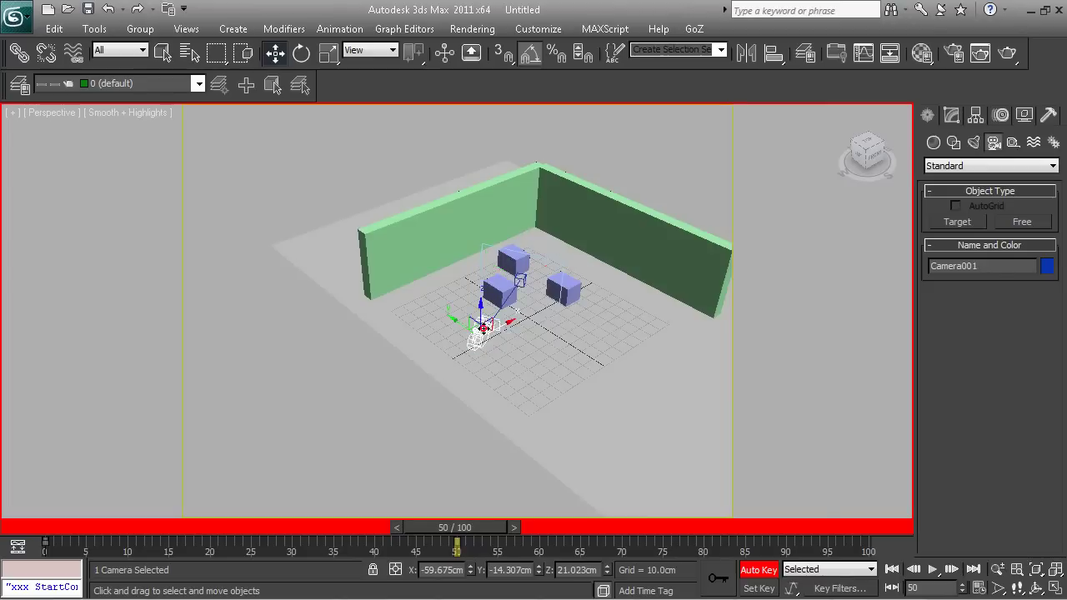
drag(500, 325, 576, 320)
Go back to frame 27 and move the camera target farther along X.
drag(486, 527, 285, 532)
key(w)
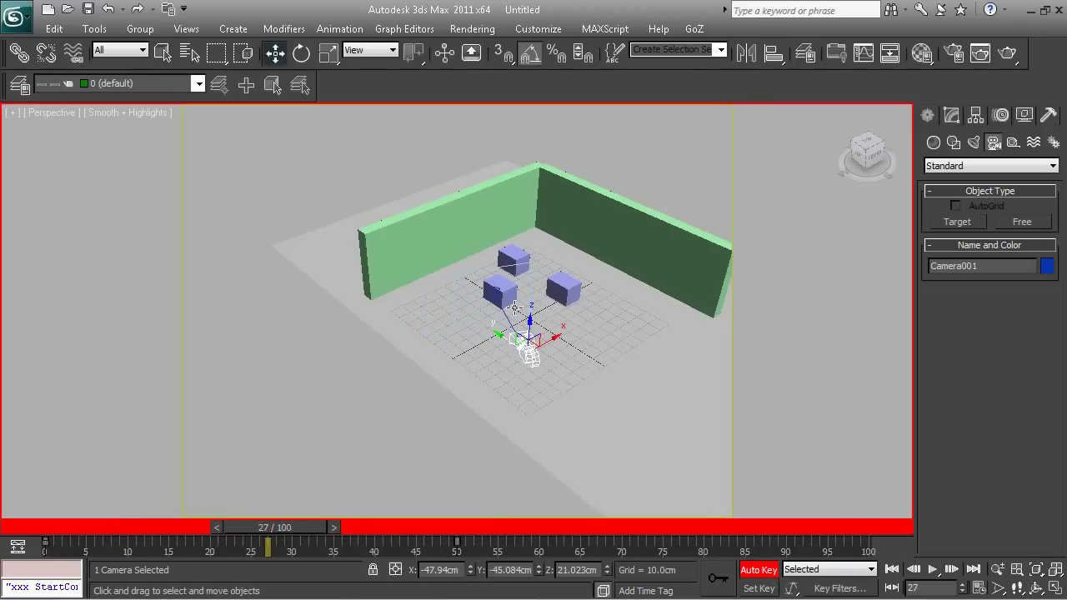
click(494, 294)
drag(499, 286, 542, 276)
Return to frame 0 and raise the camera to a height of about 40 cm.
drag(309, 525, 76, 529)
key(w)
click(431, 349)
drag(425, 351, 420, 320)
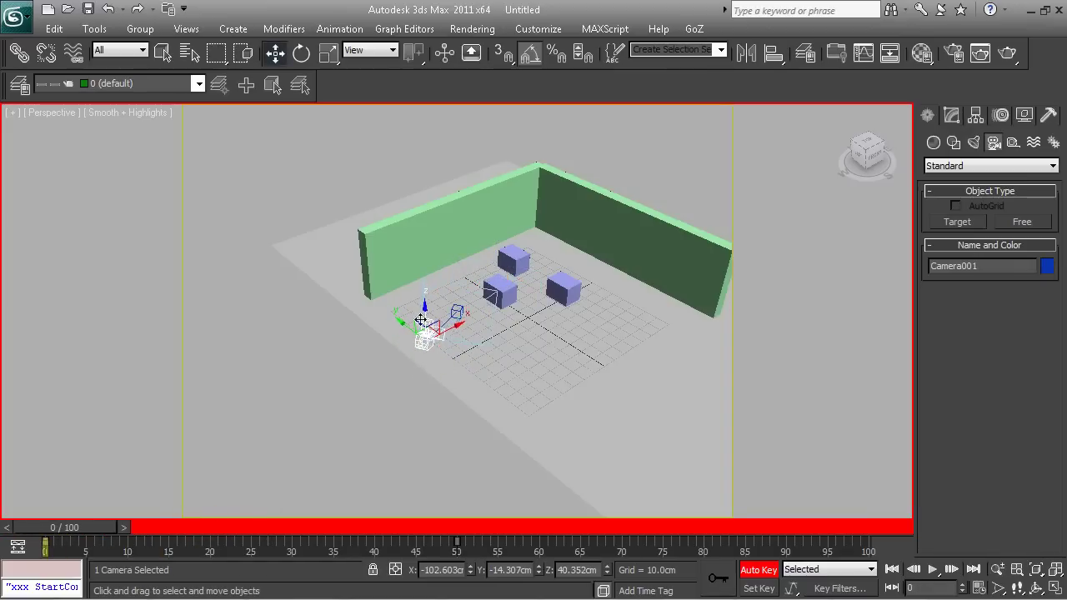
Go to frame 38 and raise the camera along Z, and return to frame 0 to check the camera view.
drag(83, 526, 380, 556)
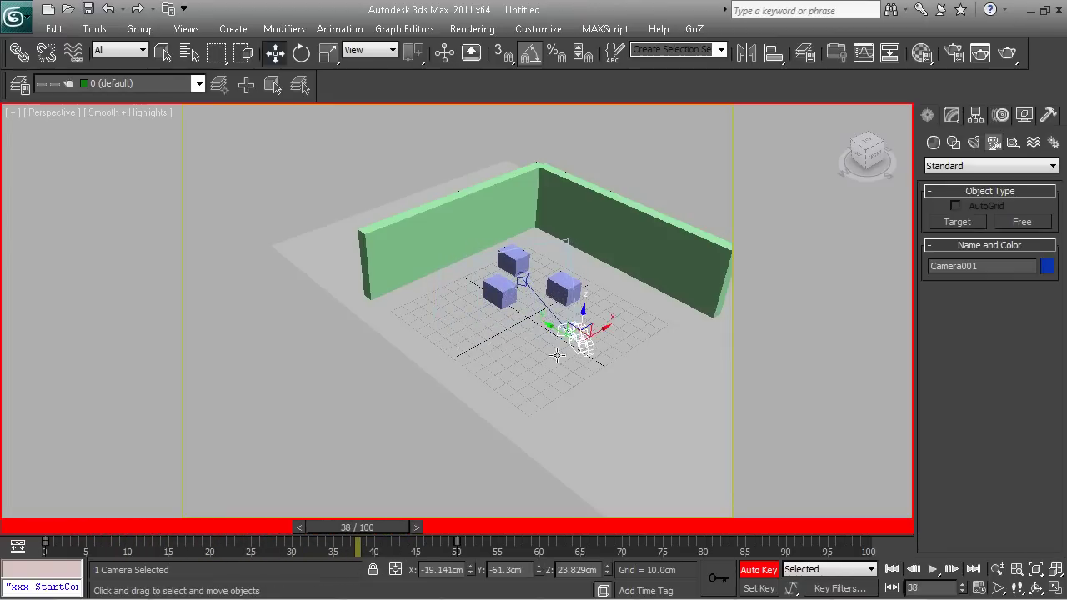
drag(584, 310, 590, 291)
drag(372, 531, 56, 581)
key(c)
key(w)
key(p)
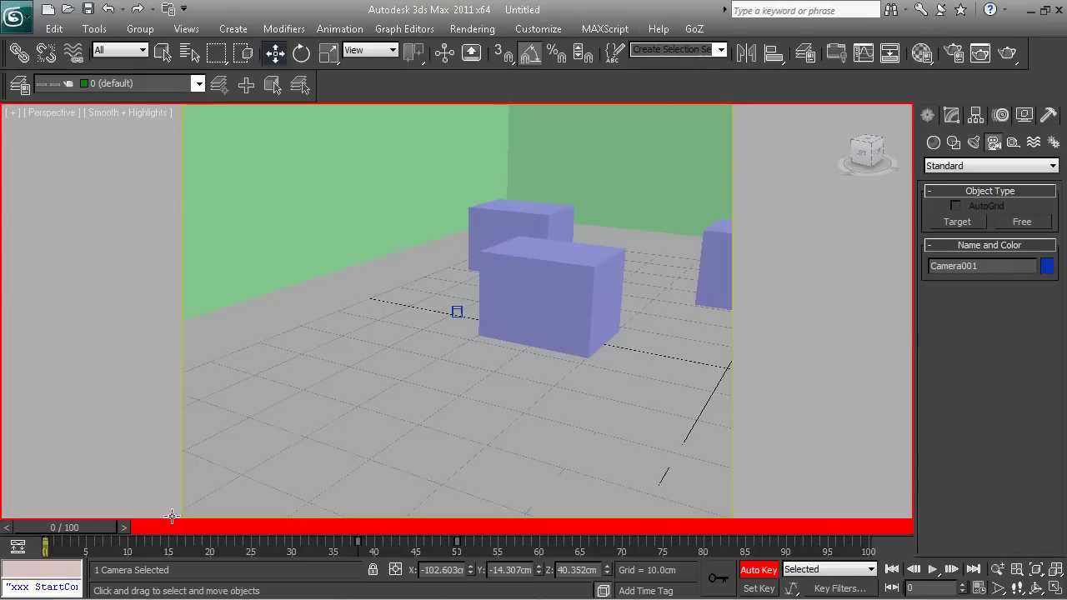
Set Camera001's lens to the 24 mm stock lens from the perspective view.
scroll(837, 339, down, 10)
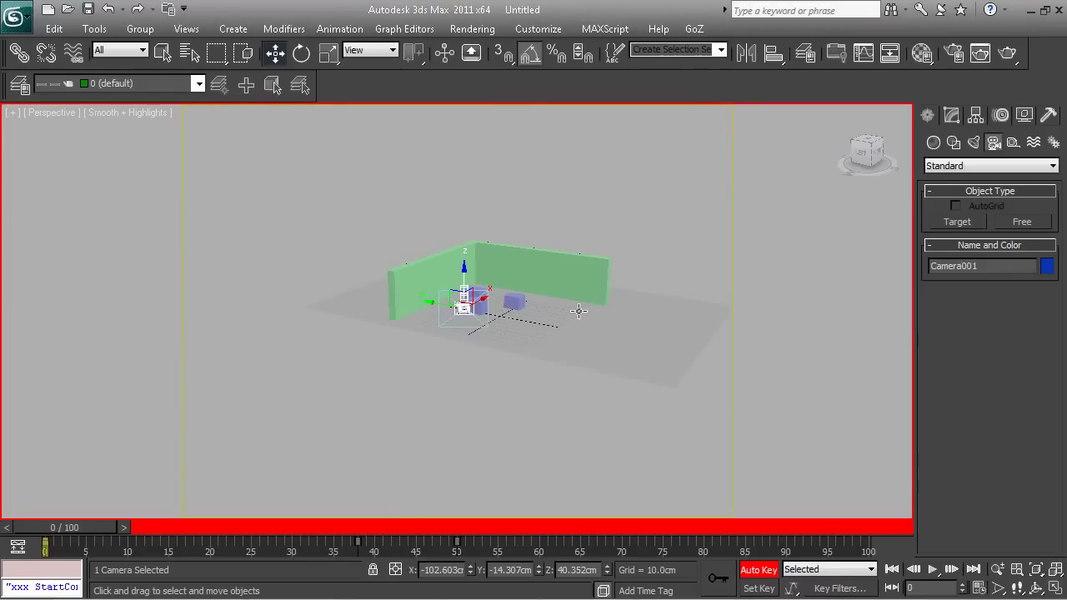
scroll(687, 339, up, 5)
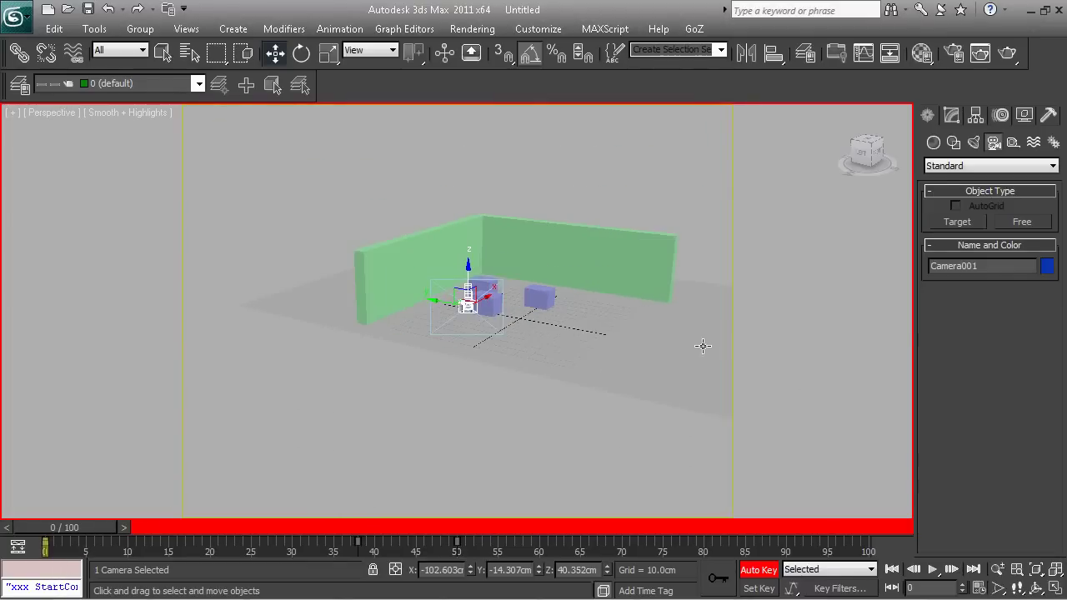
click(959, 121)
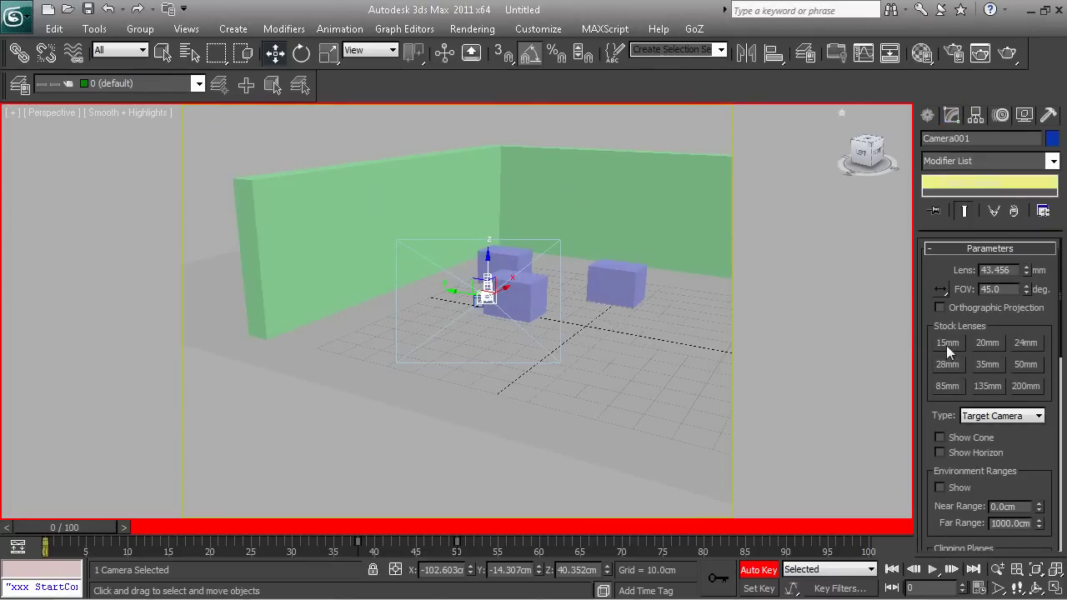
click(1027, 344)
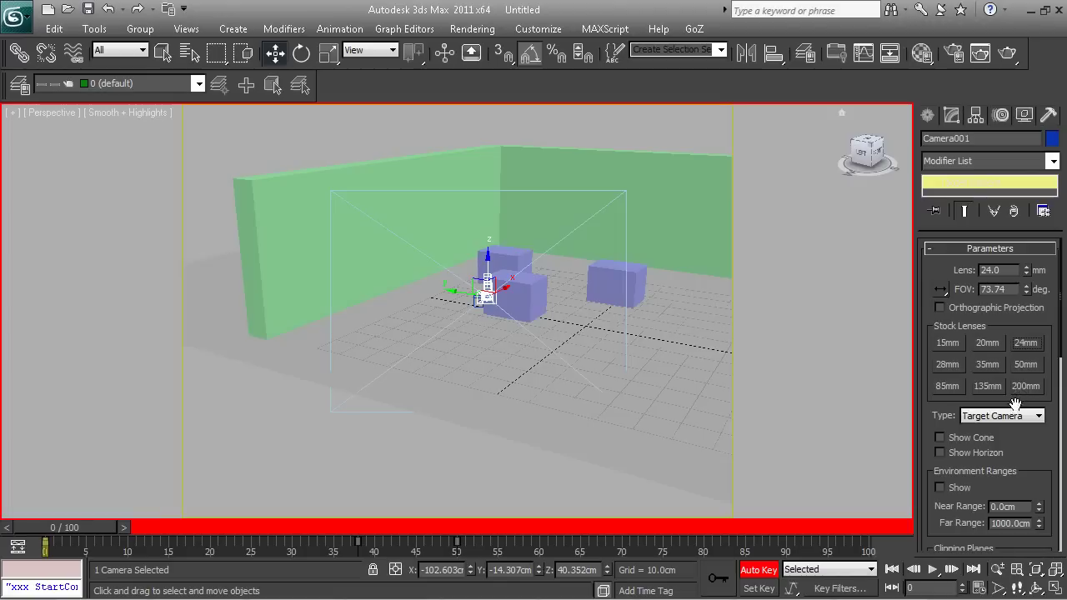
Set the render output size to HDTV (video) at 1280x720 and switch the viewport to the camera view.
click(472, 28)
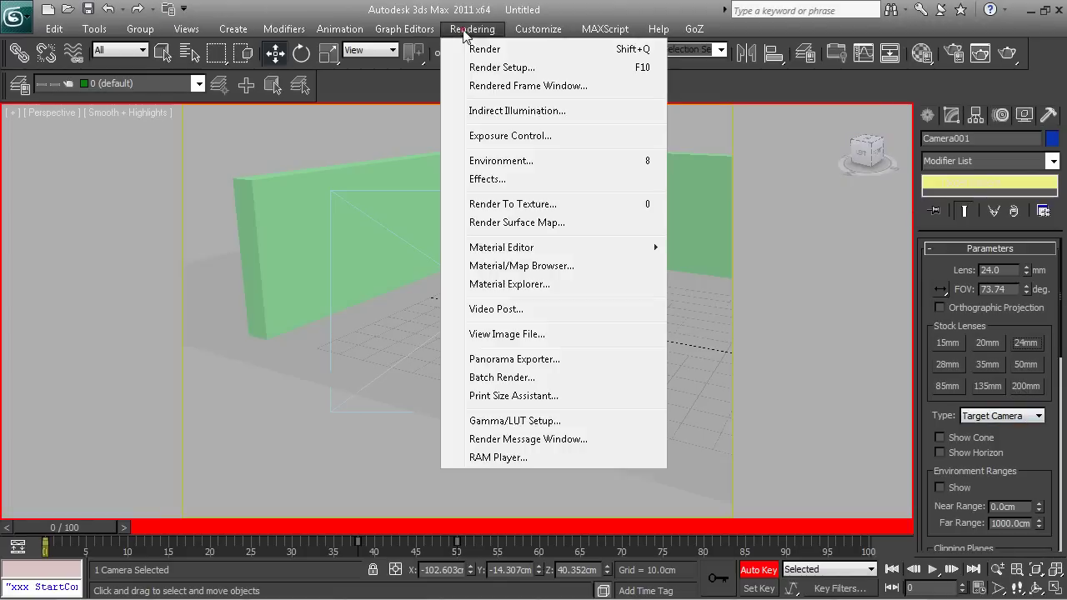
click(505, 66)
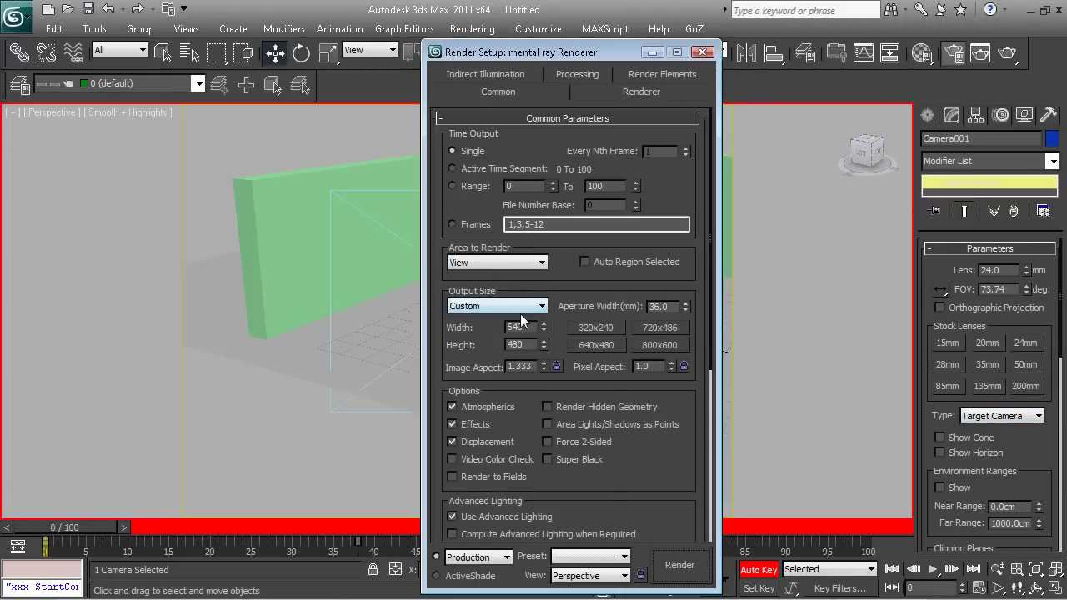
click(520, 312)
click(522, 513)
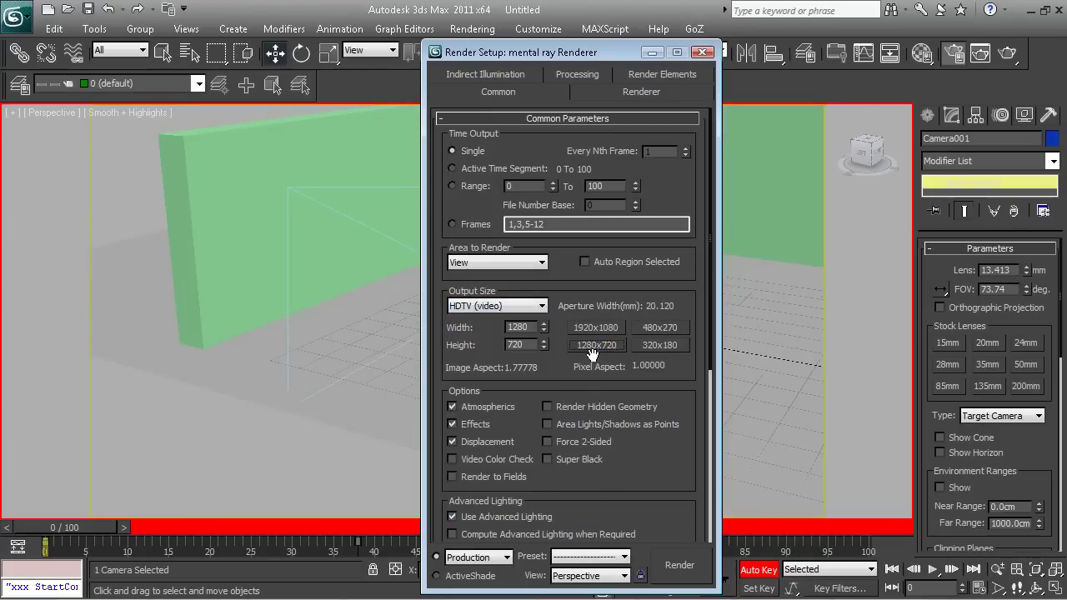
key(c)
click(652, 51)
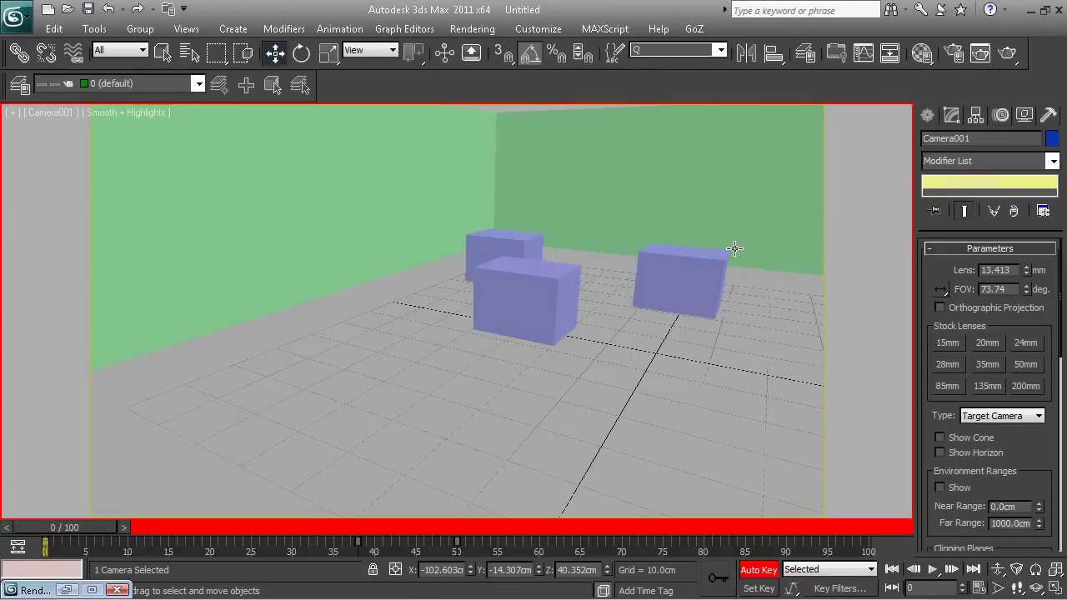
Turn off Auto Key and render the Camera001 view at frame 0.
click(758, 571)
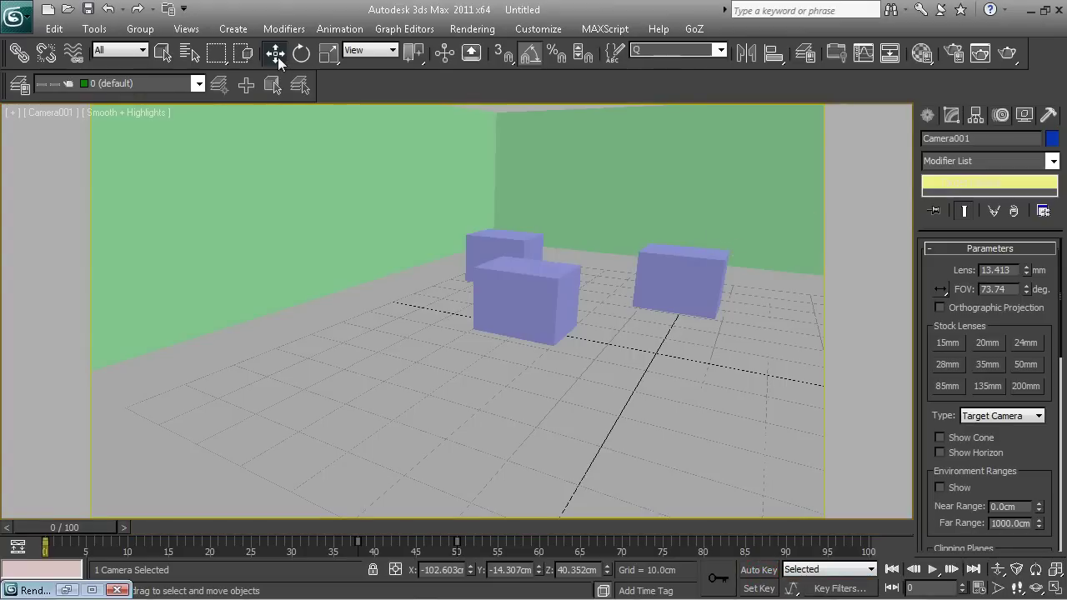
click(365, 187)
key(shift+q)
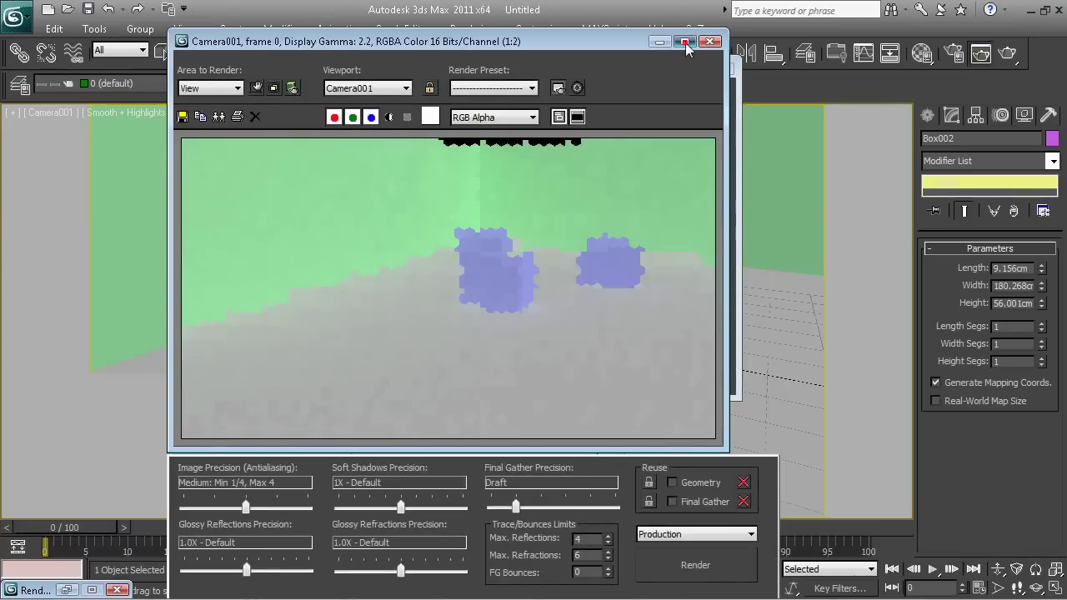
Enlarge the rendered frame window to examine the image, and close the render windows.
click(684, 41)
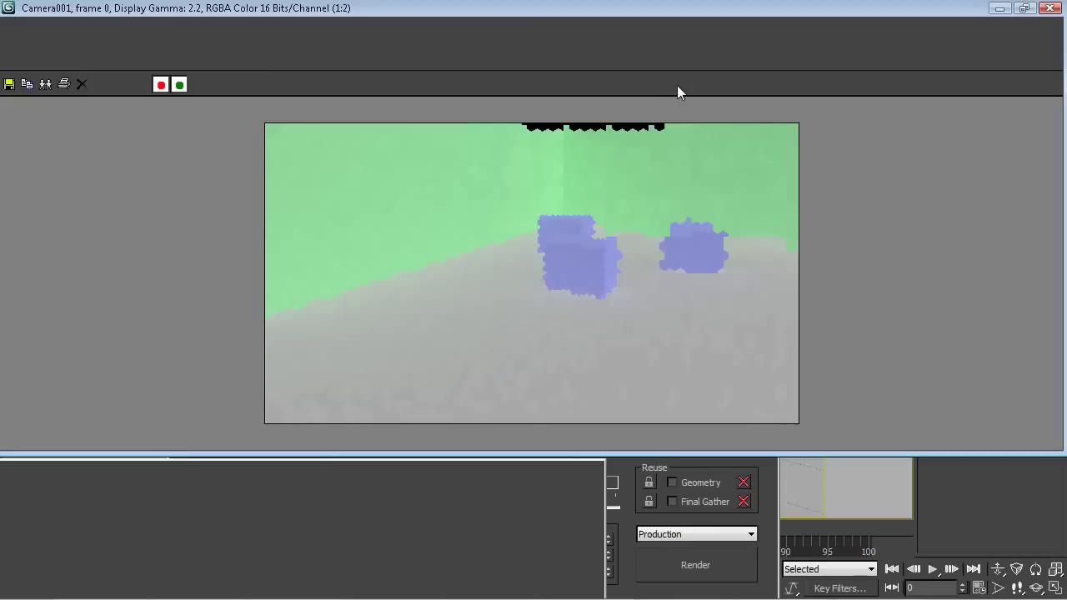
click(672, 211)
scroll(684, 258, up, 2)
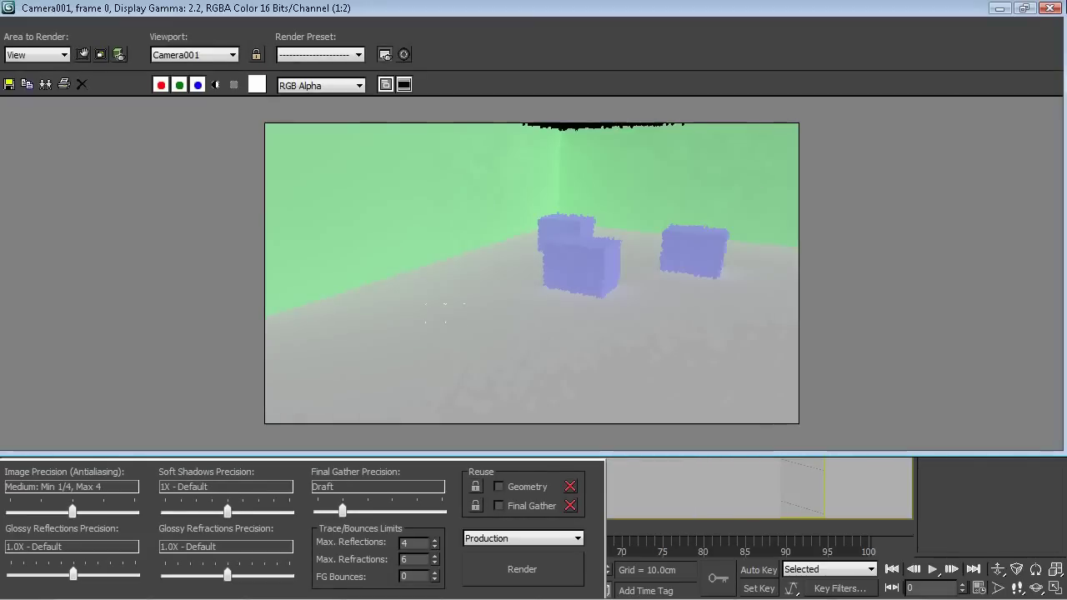
click(1057, 6)
click(719, 70)
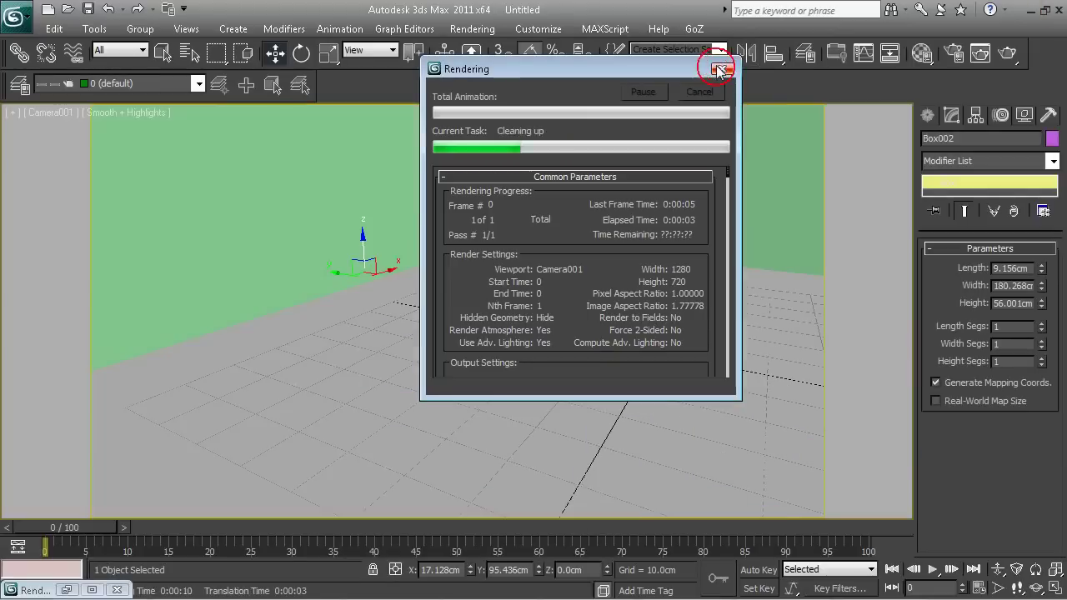
Return to the perspective view of the whole room and select Camera001 in front of the boxes.
key(p)
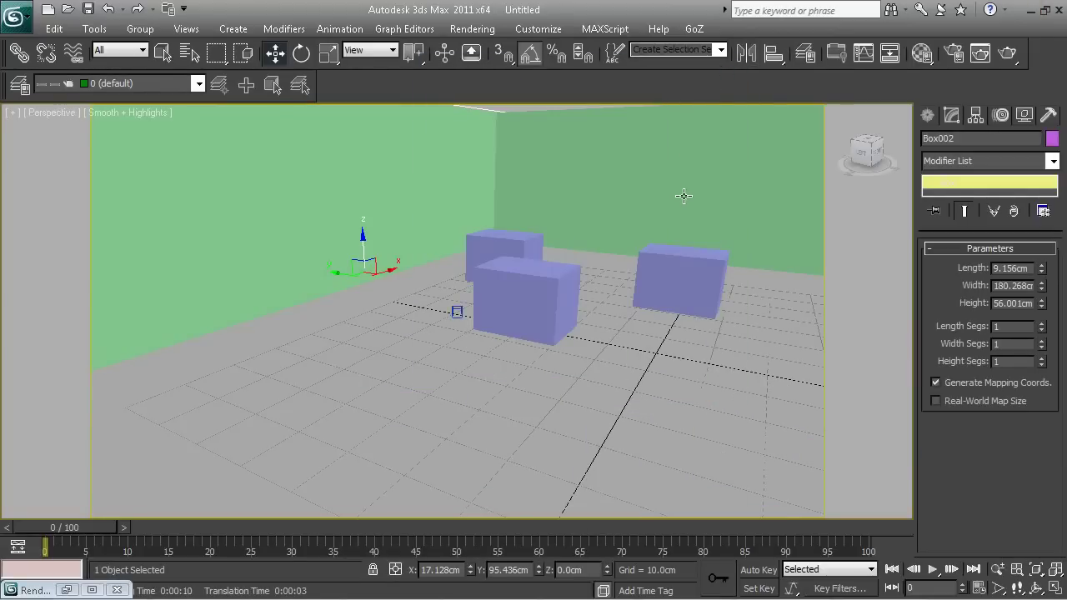
key(c)
click(392, 229)
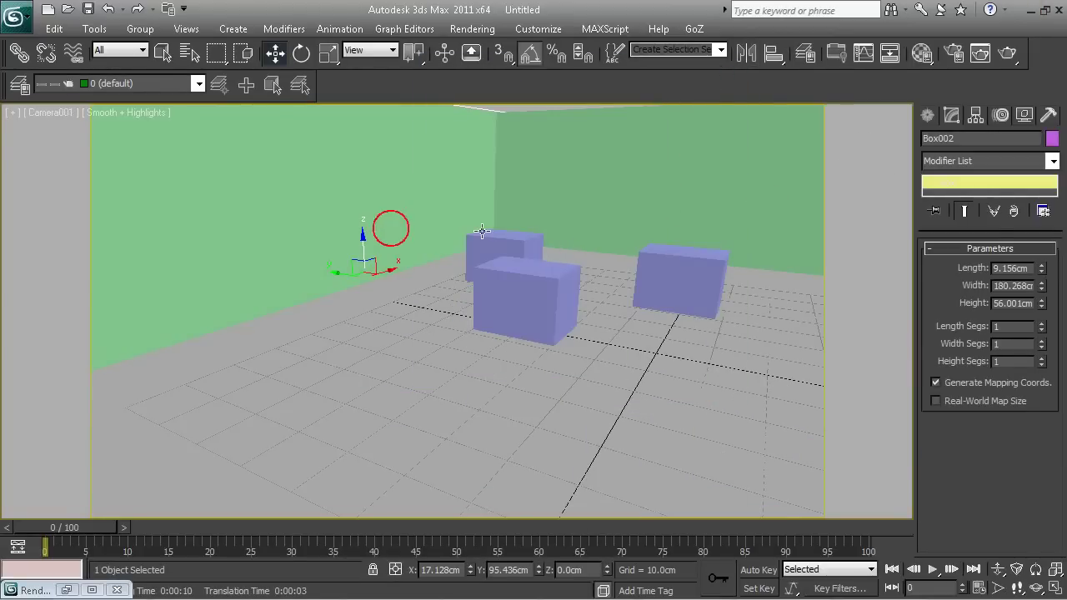
key(p)
scroll(637, 238, down, 8)
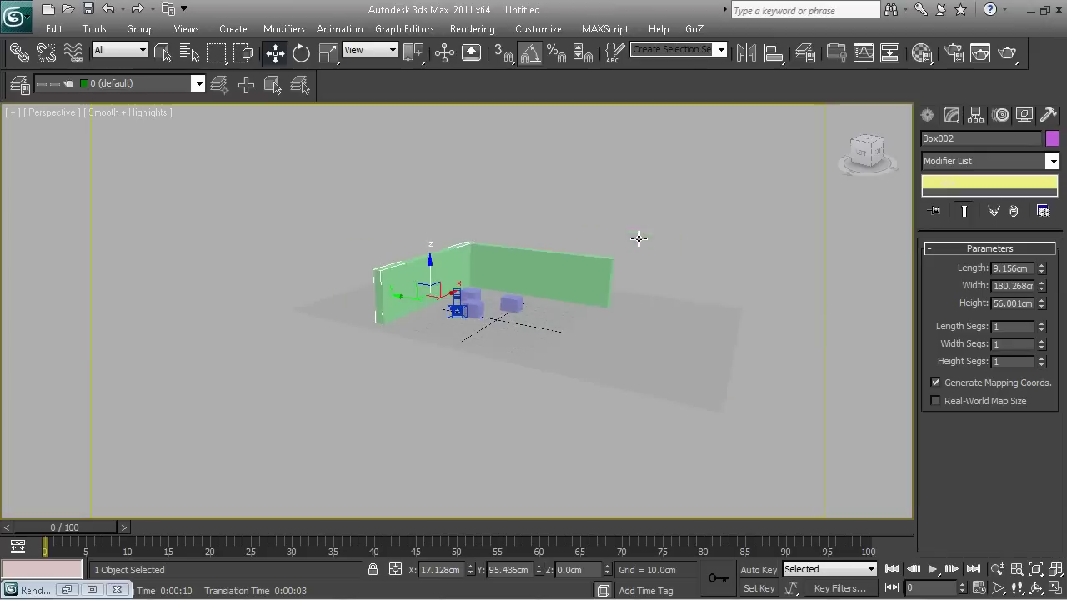
alt+middle_drag(638, 239, 582, 315)
scroll(519, 313, up, 3)
click(474, 336)
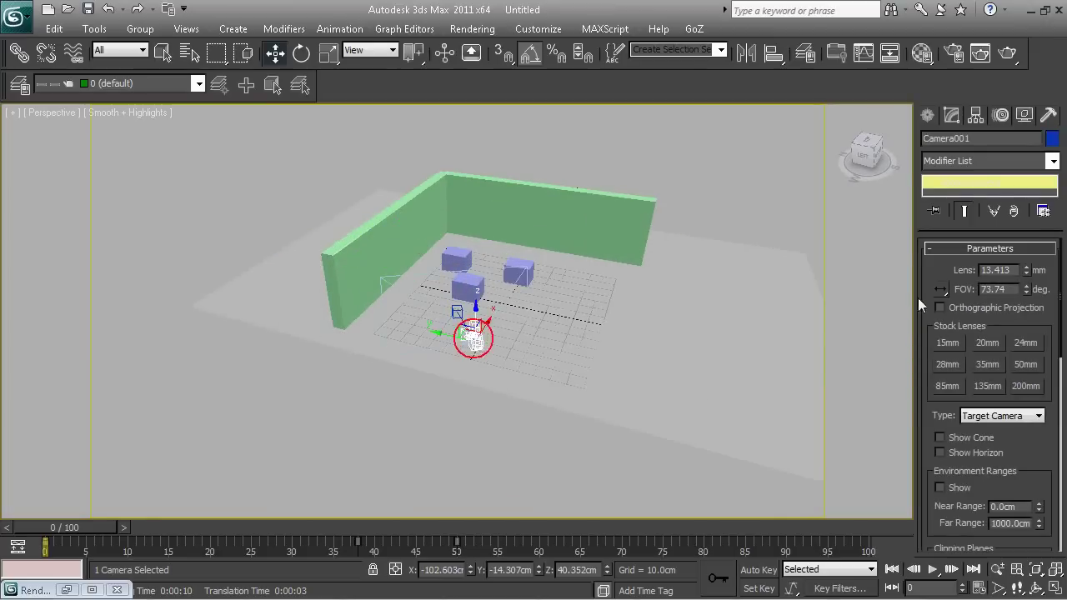
Review the camera's type choices and its horizon display option, keeping Target Camera as the type.
click(1008, 417)
click(1008, 417)
click(1009, 417)
click(1008, 417)
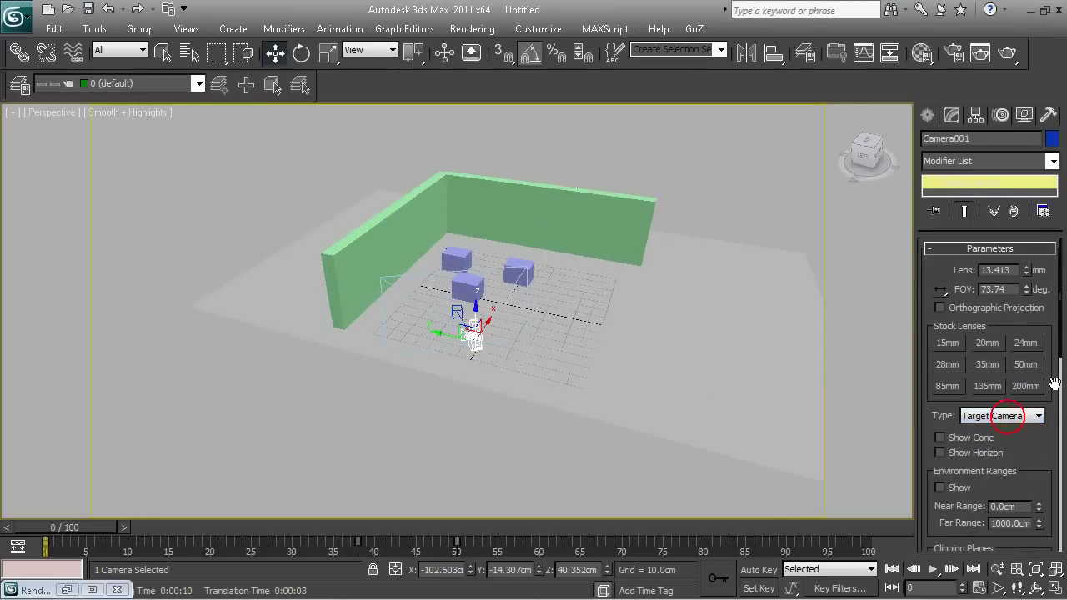
click(940, 452)
scroll(1009, 443, down, 2)
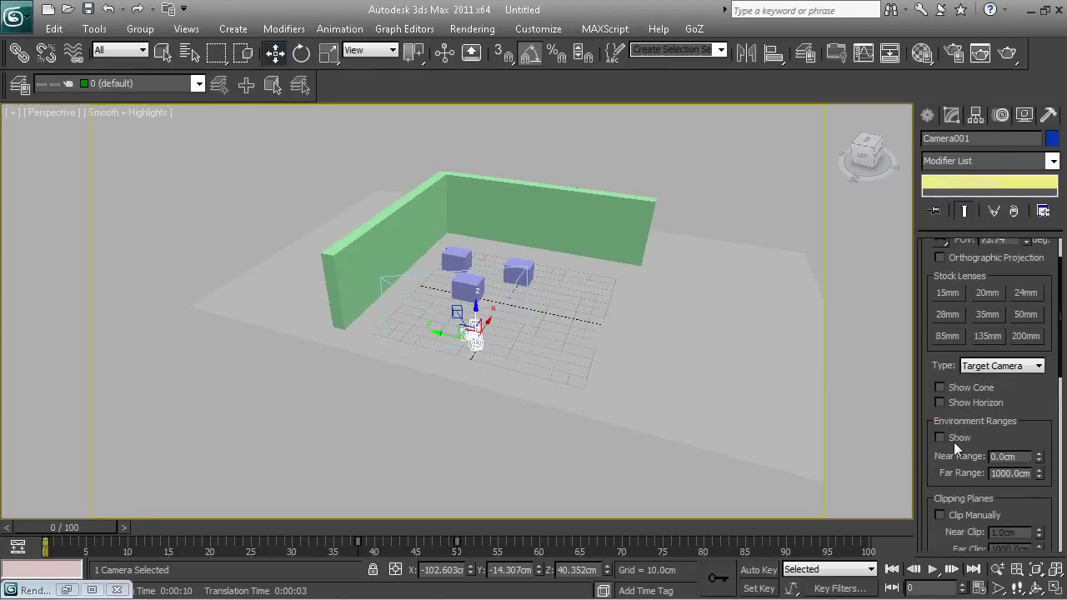
Show the camera's environment ranges and examine how far they extend beyond the room.
click(940, 440)
alt+middle_drag(613, 349, 733, 346)
scroll(732, 347, up, 1)
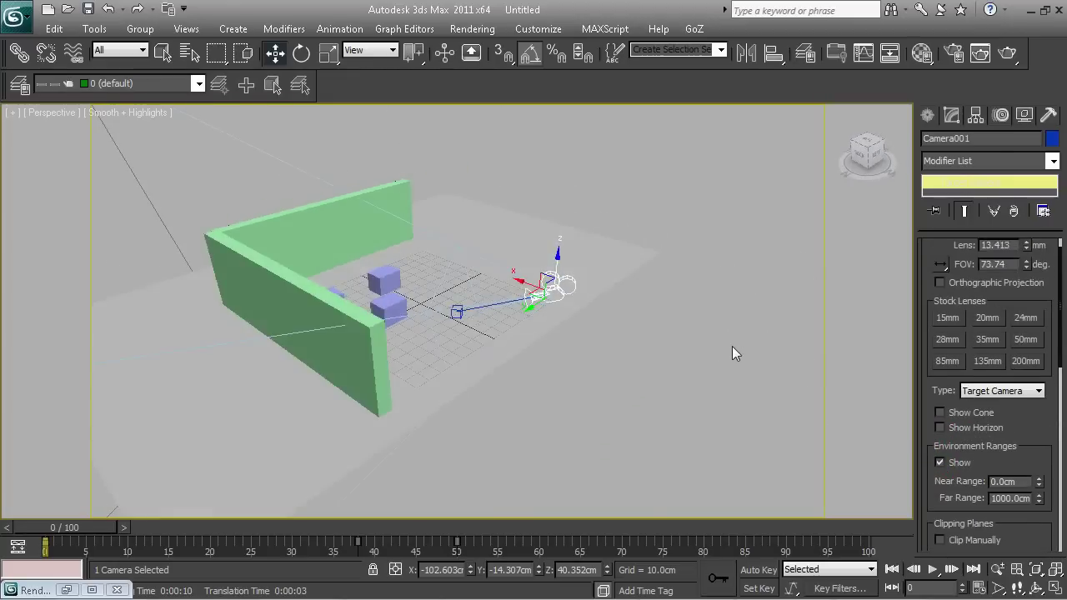
scroll(732, 347, down, 4)
scroll(732, 346, down, 2)
scroll(732, 347, up, 3)
scroll(732, 346, down, 1)
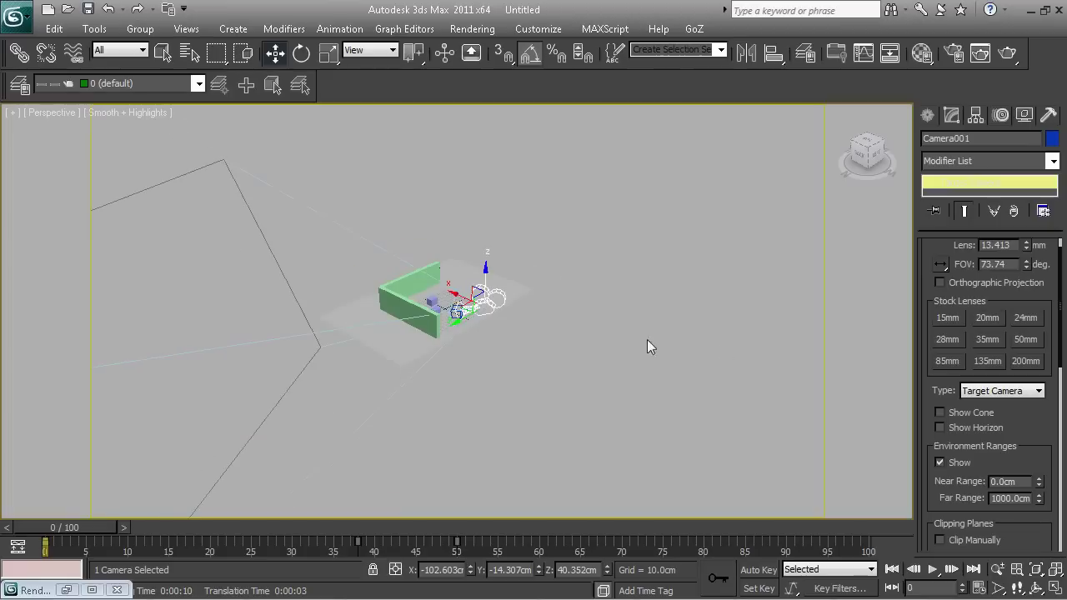
click(941, 462)
alt+middle_drag(568, 345, 531, 367)
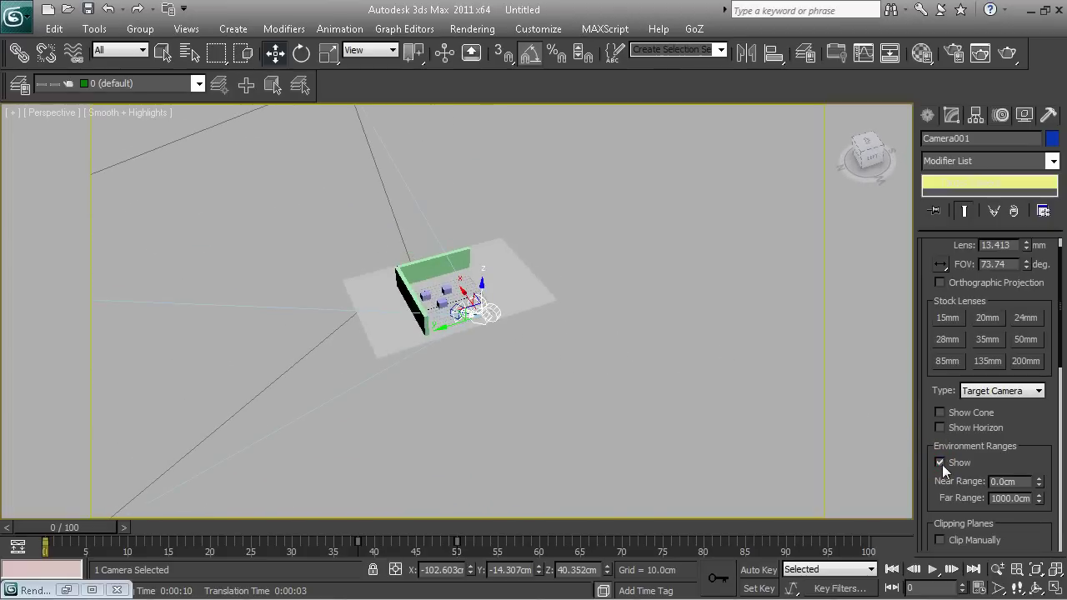
Set the environment far range to 610 cm, hide the ranges and deselect the camera.
drag(1040, 501, 1066, 534)
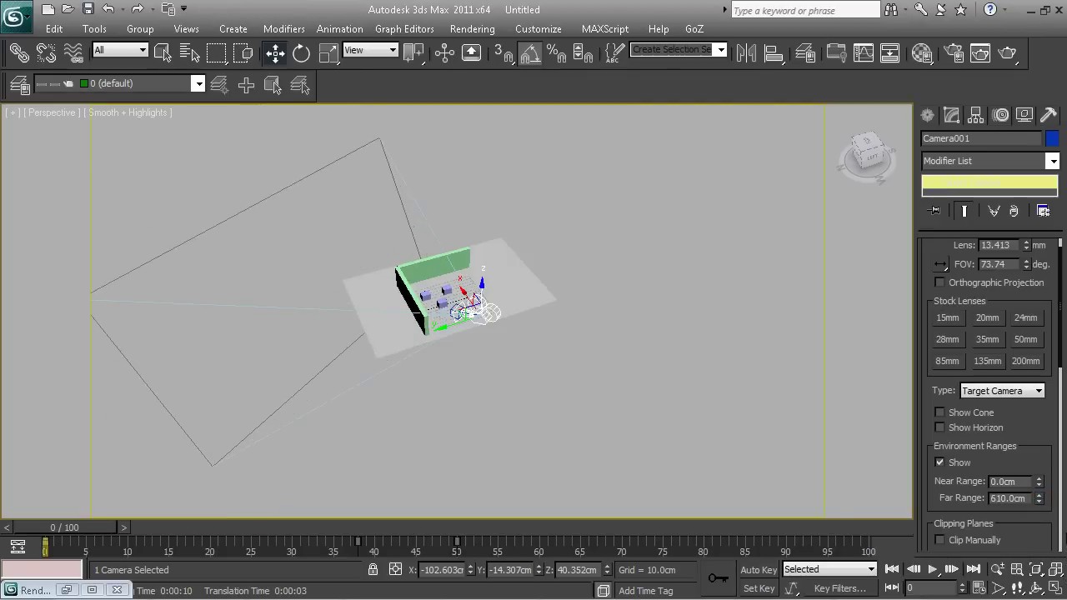
click(939, 463)
click(796, 336)
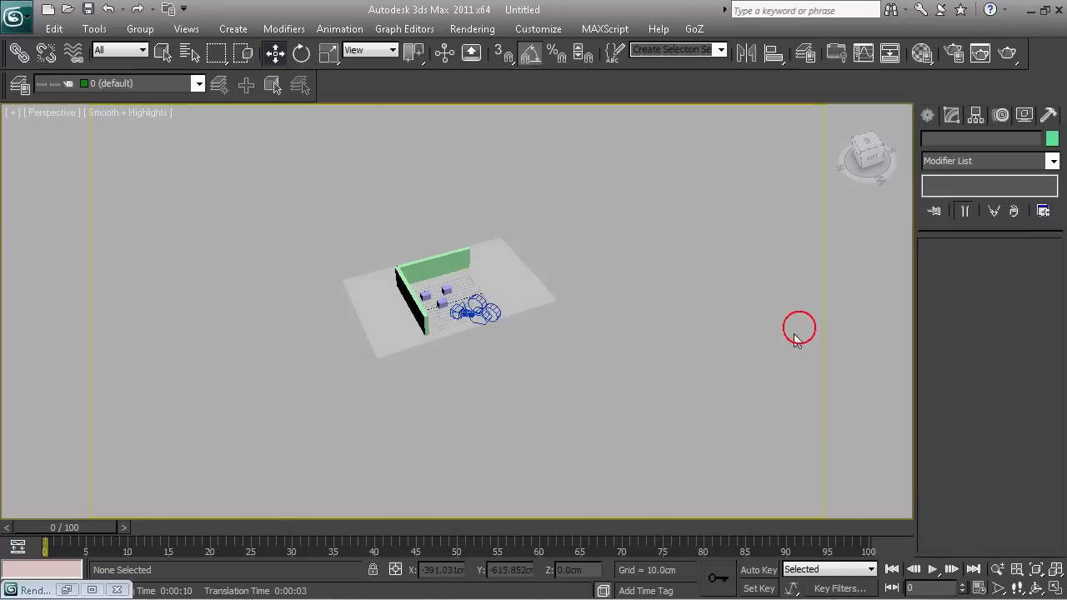
Select Camera001 again and open its object properties to examine the motion blur settings.
scroll(634, 296, up, 4)
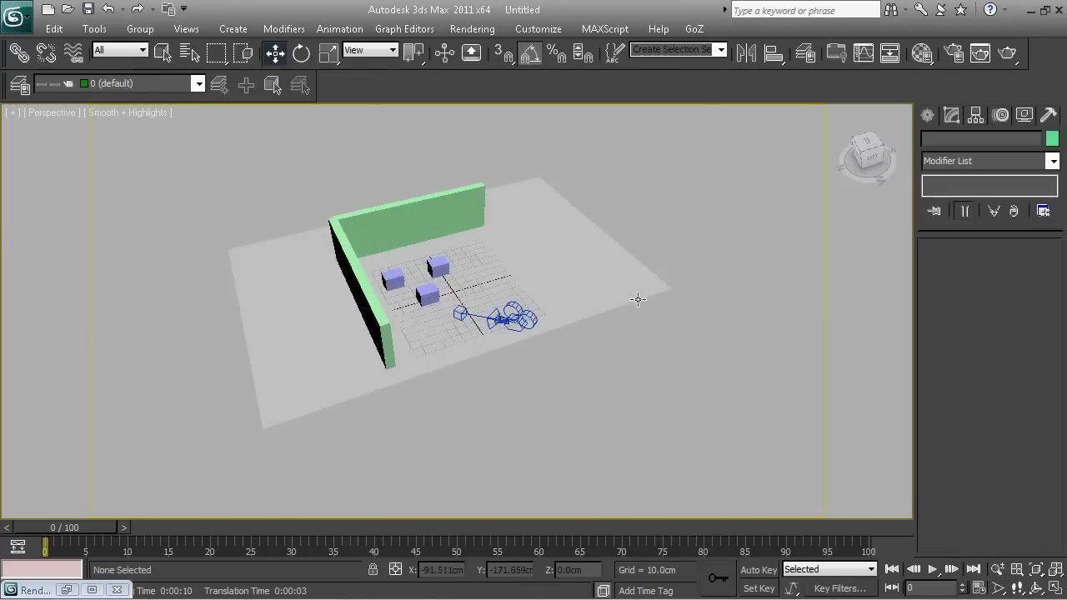
alt+middle_drag(622, 358, 552, 346)
scroll(546, 347, up, 2)
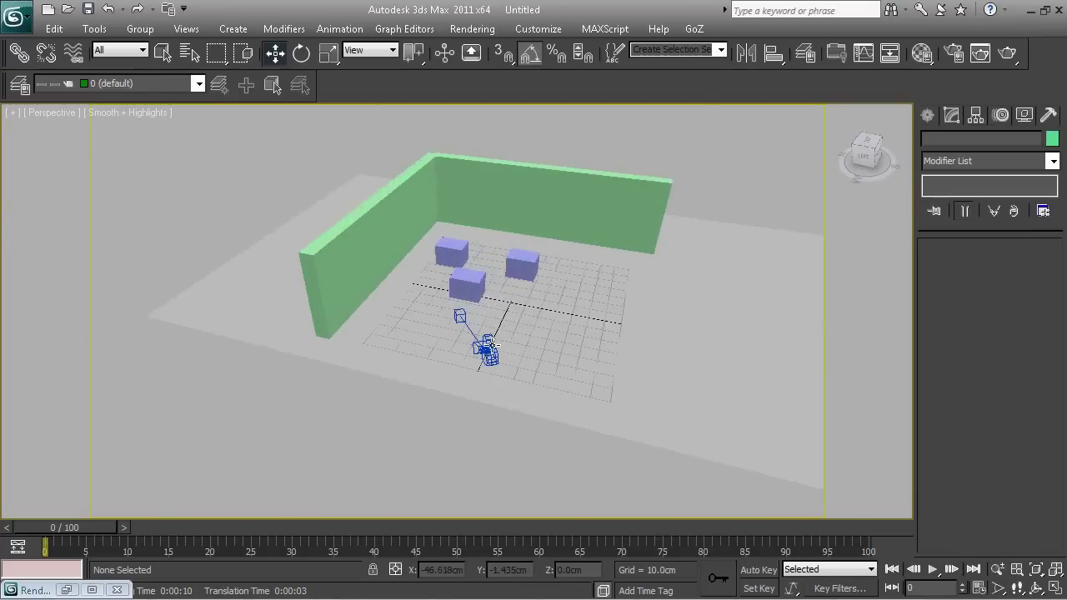
click(486, 353)
right_click(484, 346)
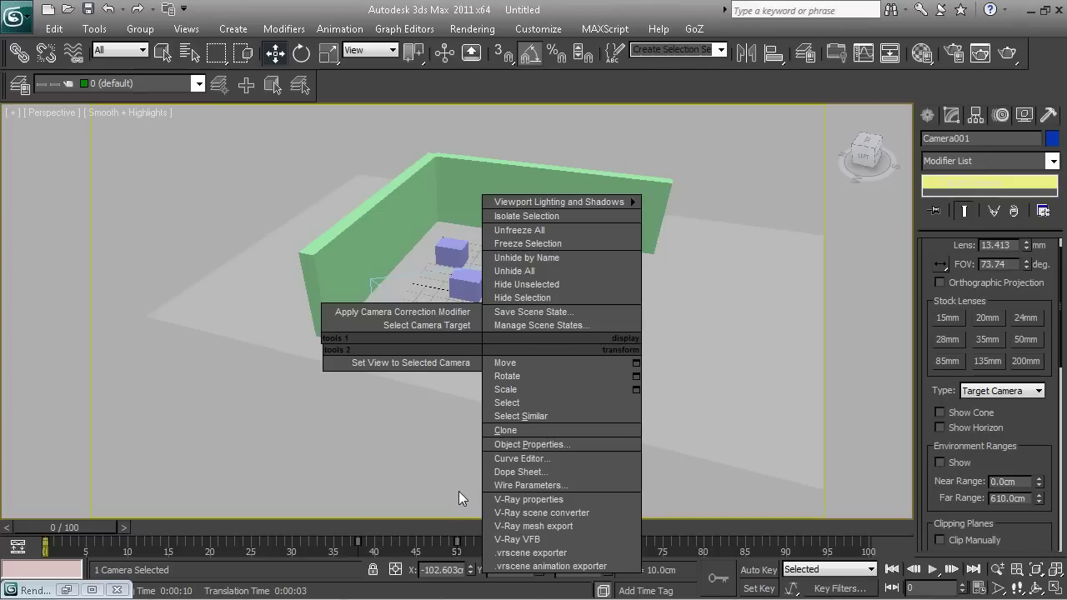
click(508, 443)
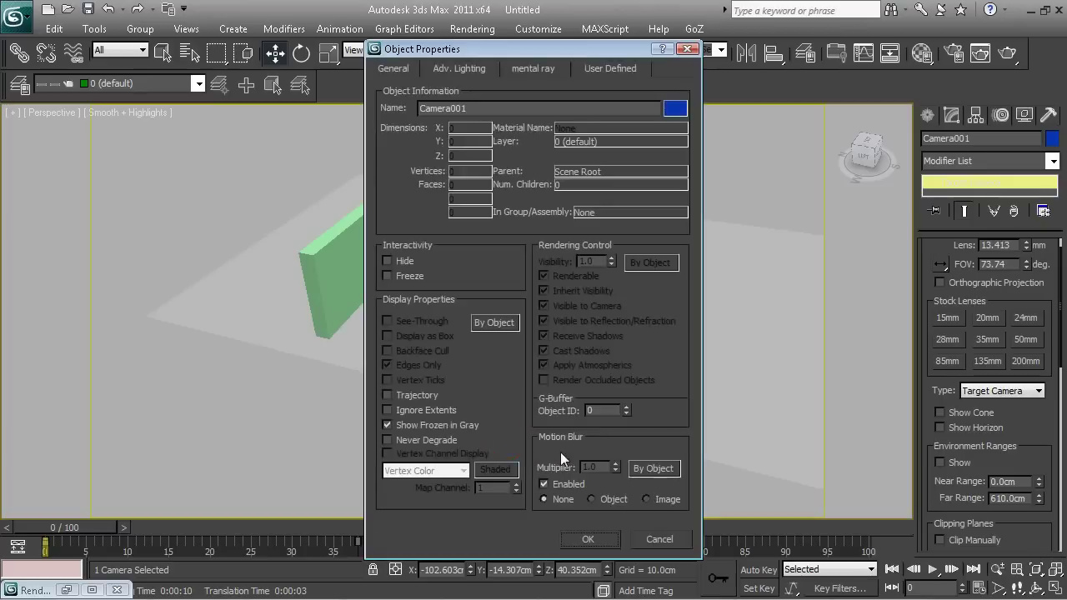
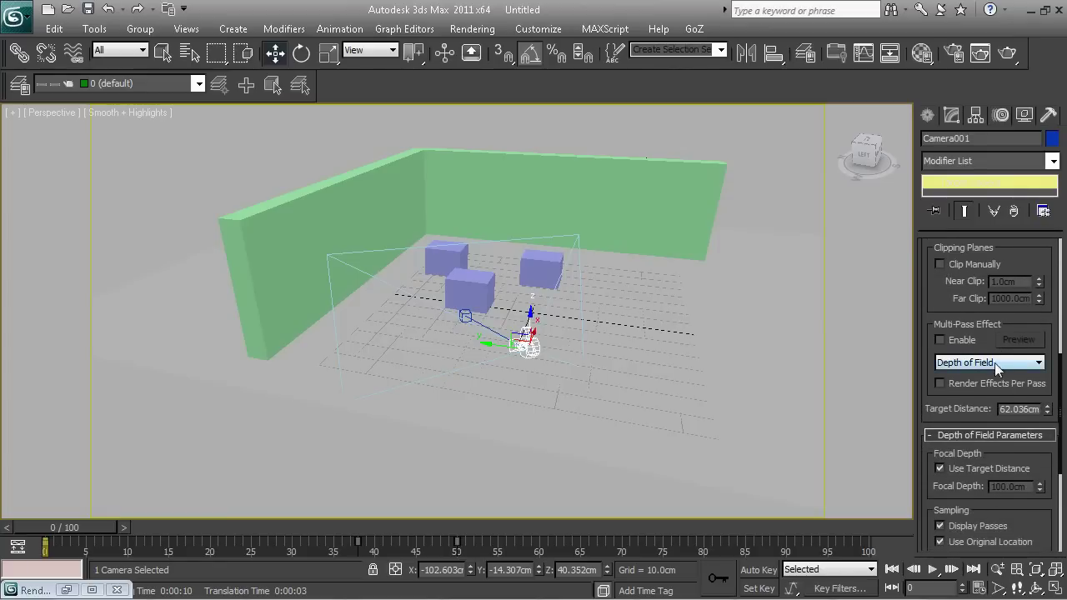
Enable the Depth of Field multi-pass effect and match the camera to the current perspective view.
click(940, 339)
click(940, 384)
key(ctrl+c)
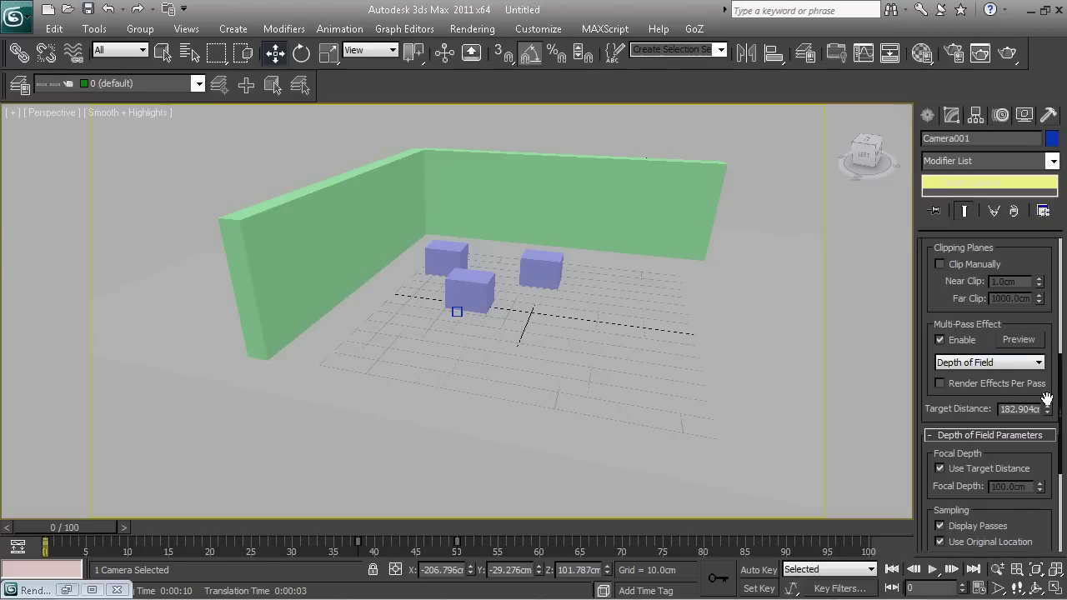
mouse_move(1047, 410)
mouse_down()
mouse_move(1062, 423)
mouse_move(1048, 410)
mouse_up()
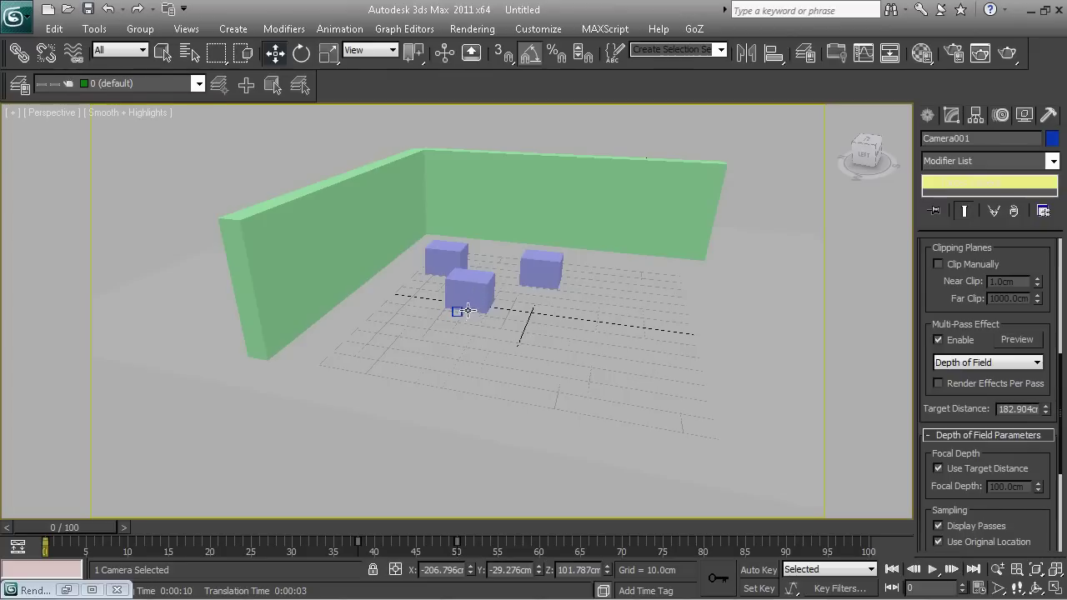
Select the floor plane and switch the viewport to the Camera001 view.
click(476, 286)
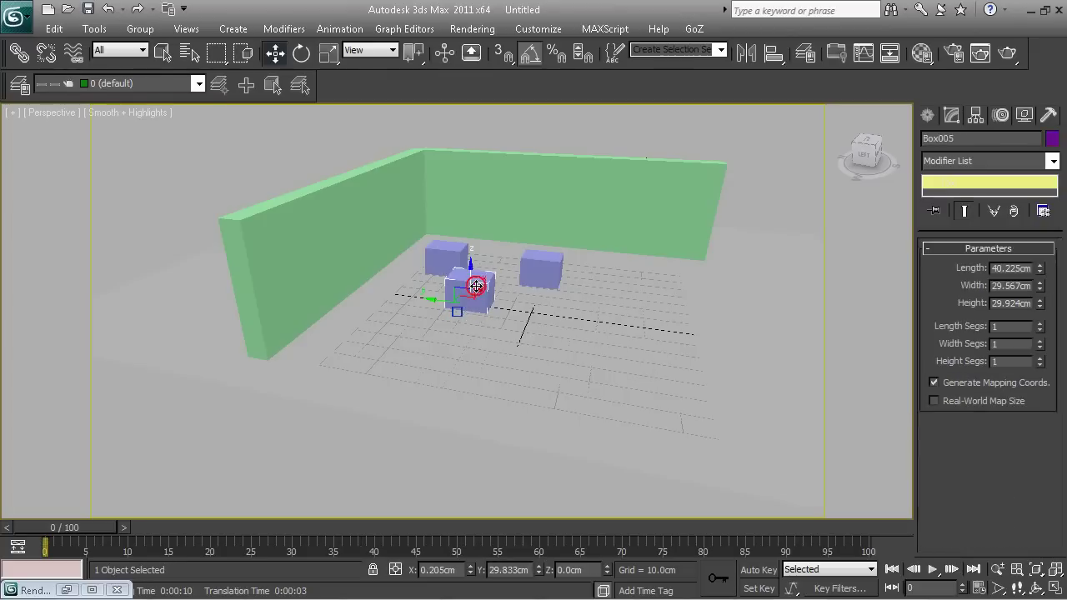
click(476, 286)
key(c)
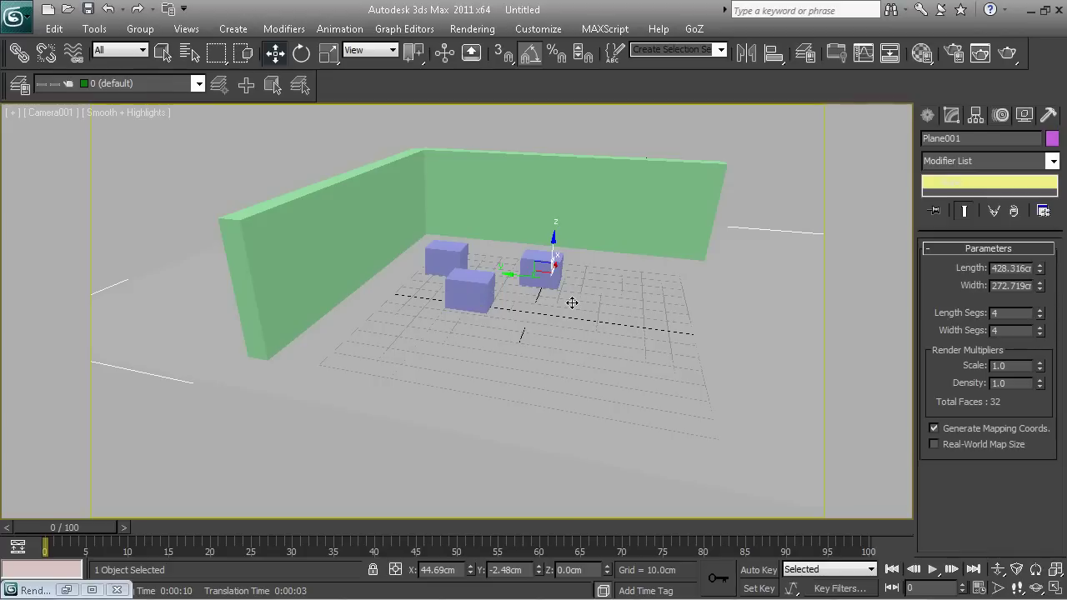
Select Camera001, render its view with the Depth of Field effect, and close the render windows.
key(p)
scroll(587, 290, down, 6)
alt+middle_drag(588, 291, 565, 326)
click(479, 313)
key(c)
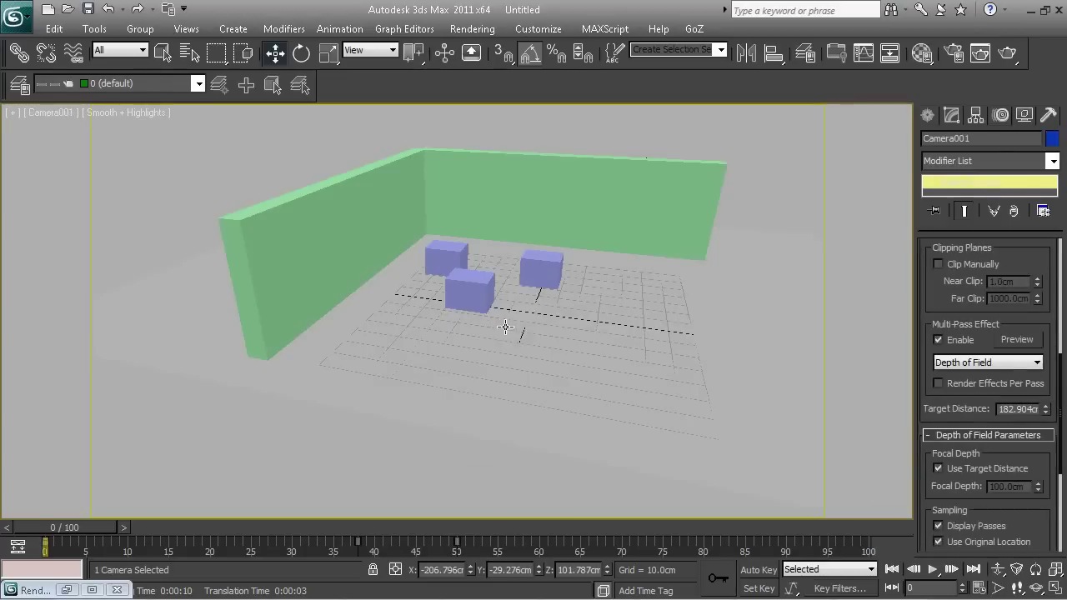
key(shift+q)
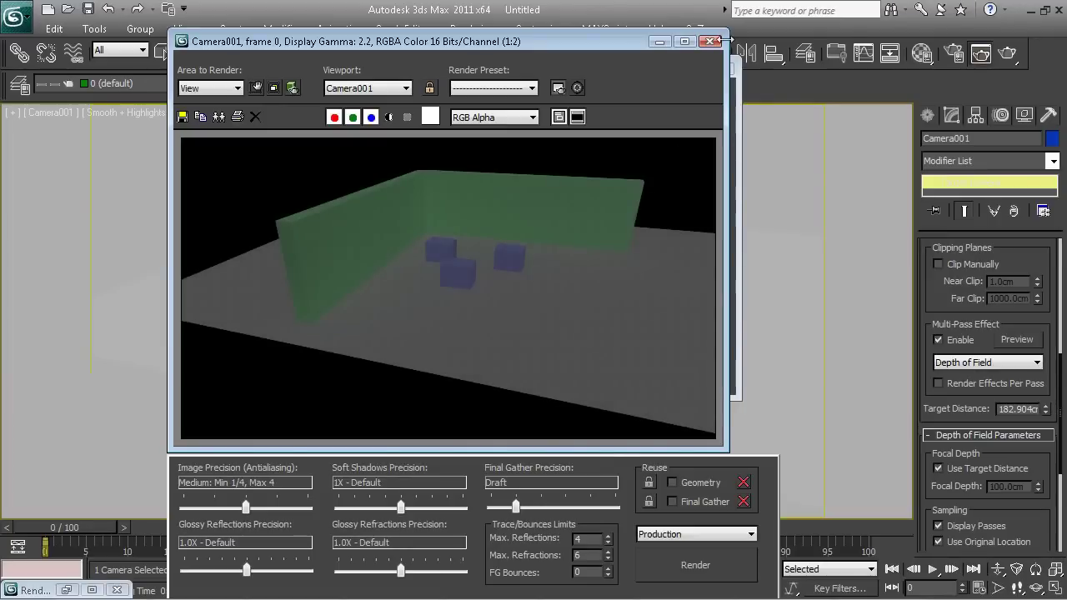
click(710, 42)
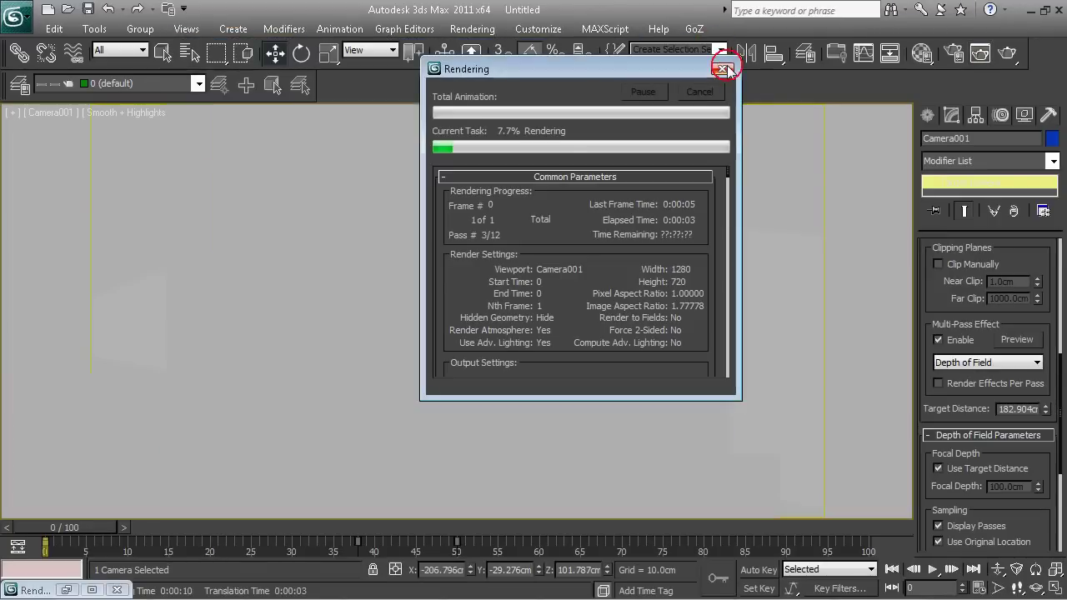
click(722, 69)
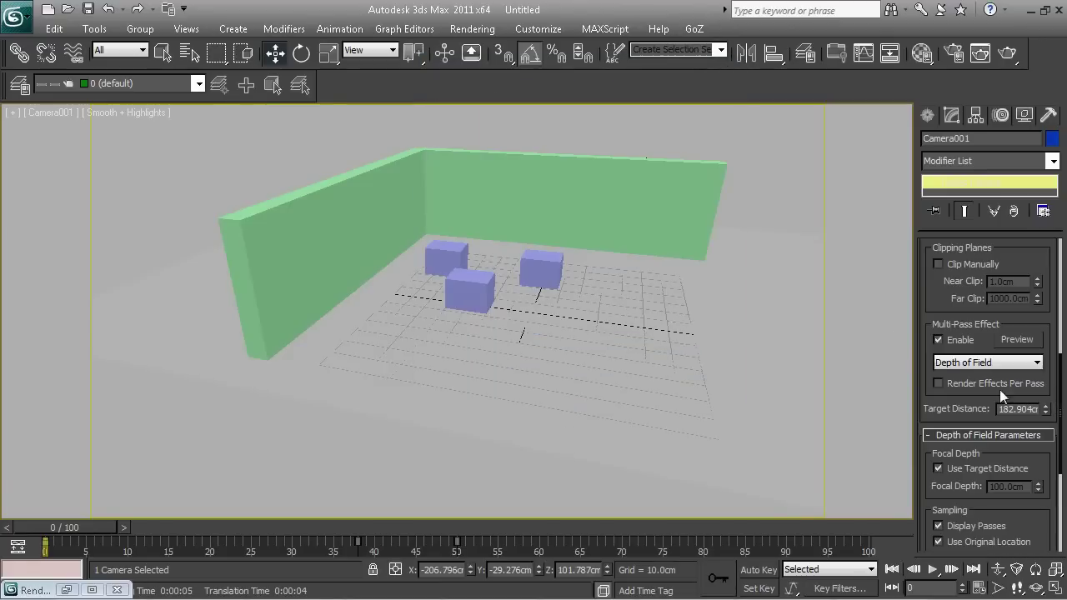
Turn off the camera's multi-pass effect and review the focal depth and sampling settings in its Depth of Field parameters.
drag(1063, 373, 1061, 386)
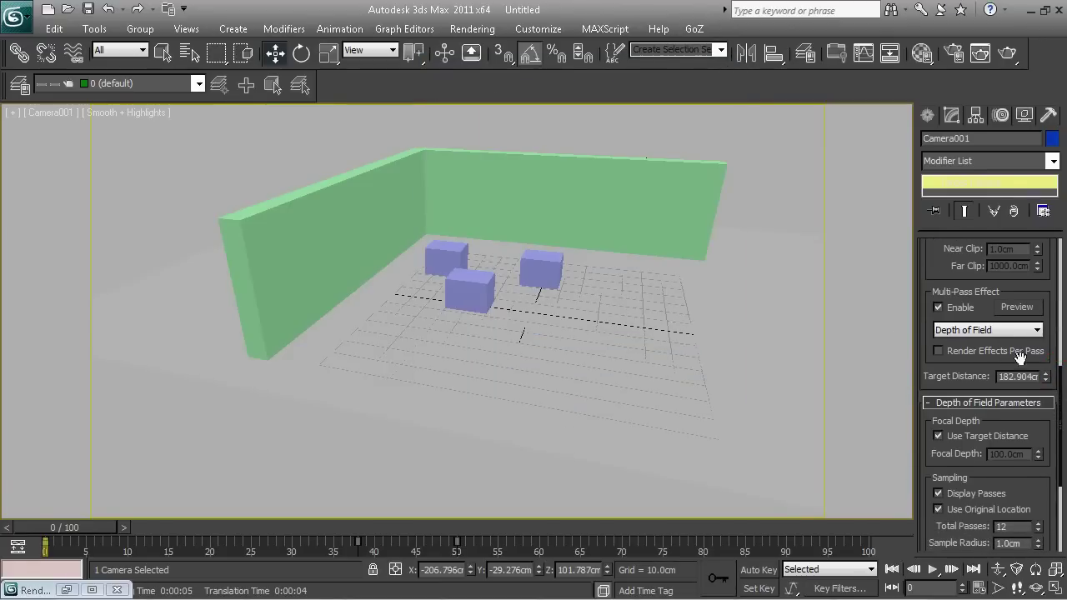
click(943, 312)
drag(1060, 382, 1059, 431)
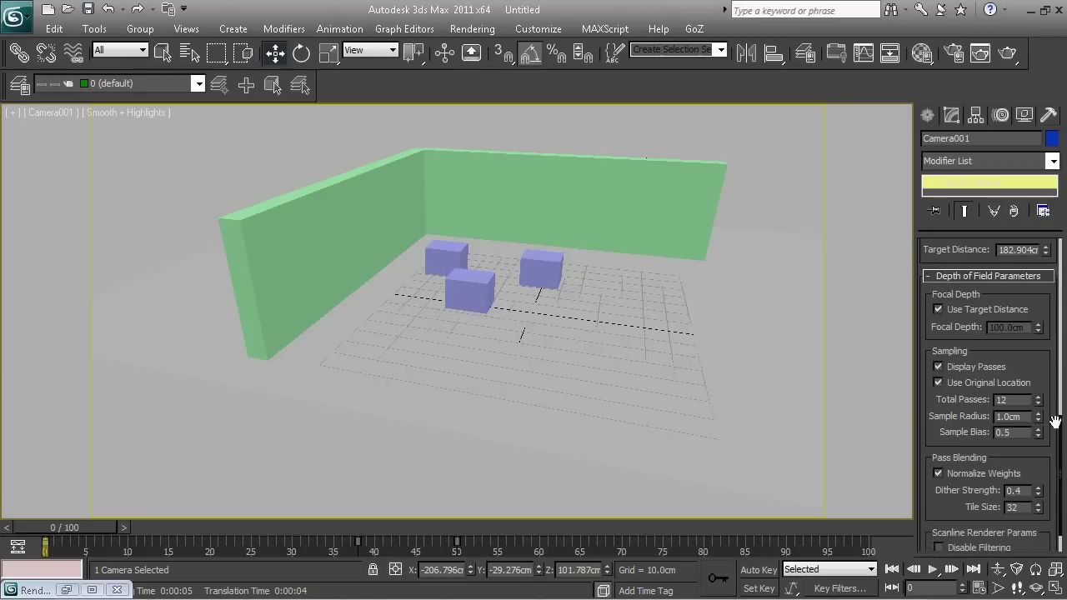
click(939, 311)
click(939, 311)
drag(1061, 438, 1066, 248)
Switch the viewport to Perspective and examine the room and Camera001 from several sides.
key(p)
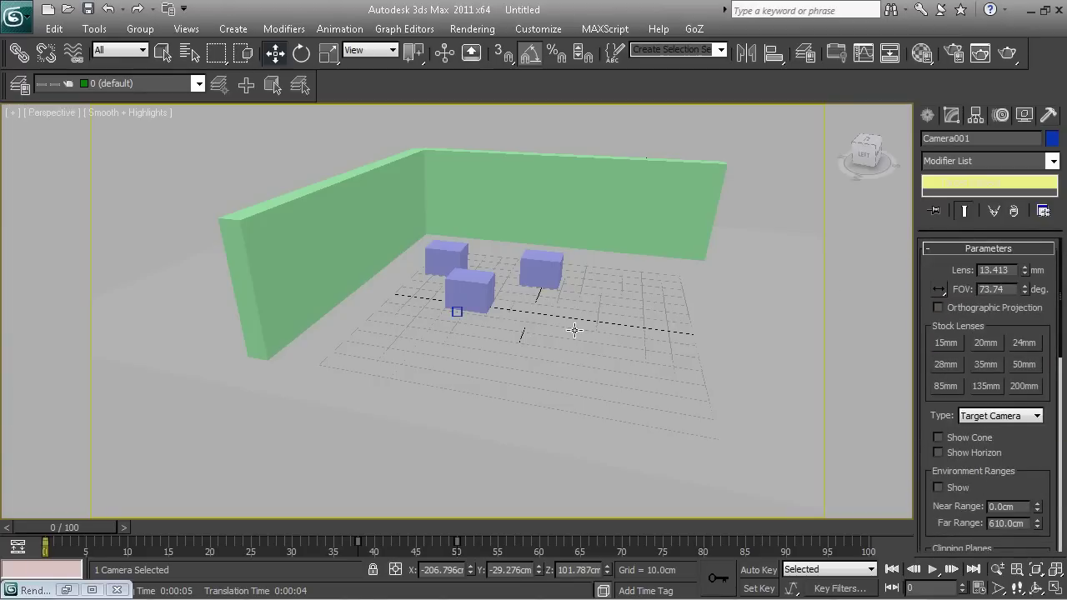
scroll(579, 332, down, 5)
alt+middle_drag(542, 331, 431, 335)
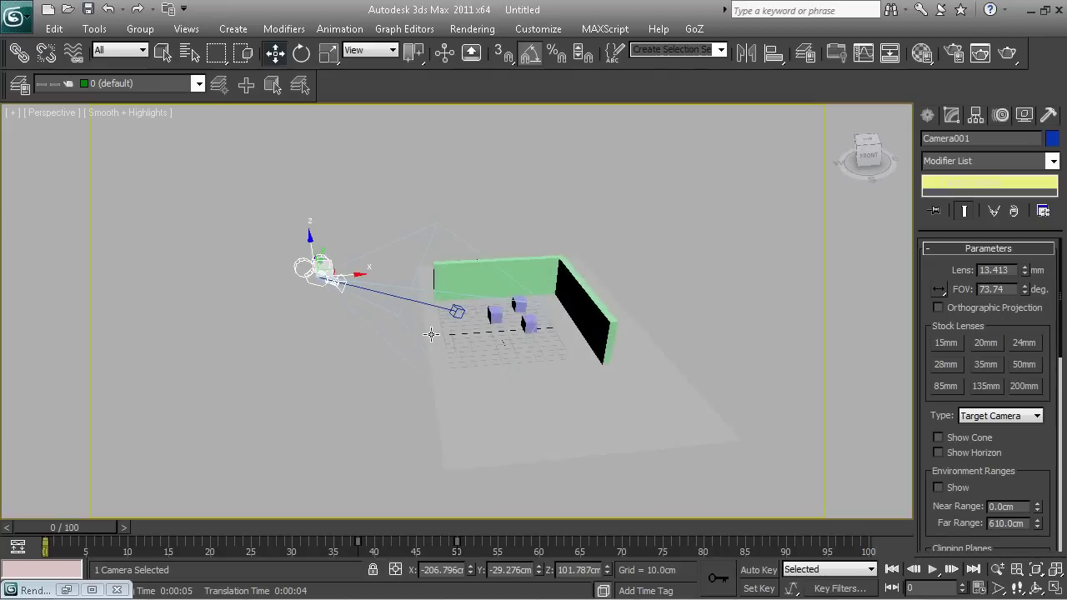
scroll(409, 314, up, 4)
scroll(545, 330, down, 5)
alt+middle_drag(511, 368, 709, 400)
Switch to the 3dsmax tutorials.wps document in Microsoft Works and colour the "10 - Basic Camera Setup" line Bright Green.
key(super)
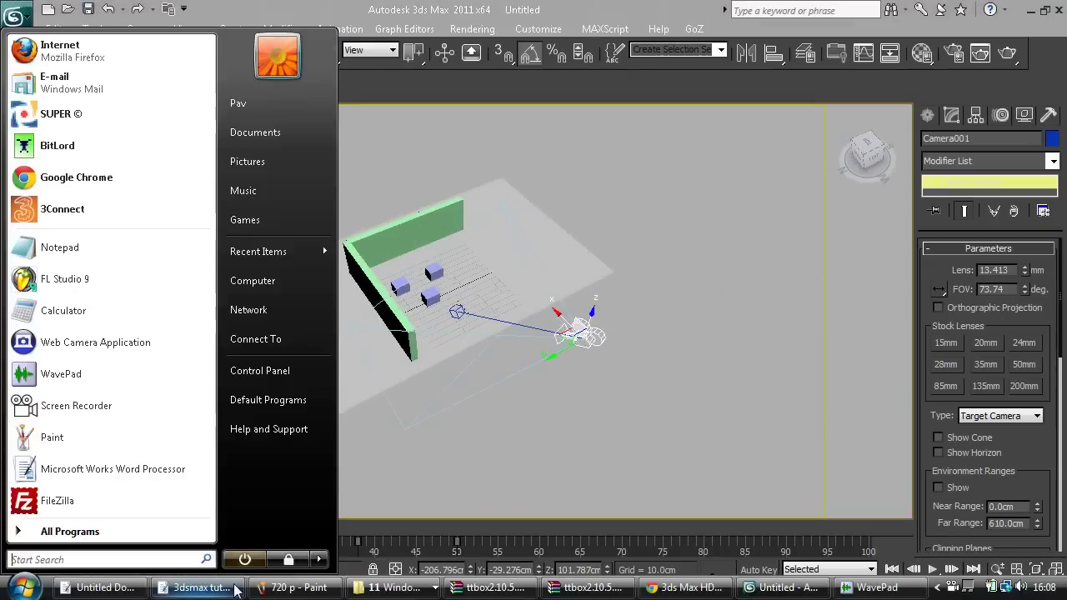
click(223, 589)
drag(554, 226, 79, 227)
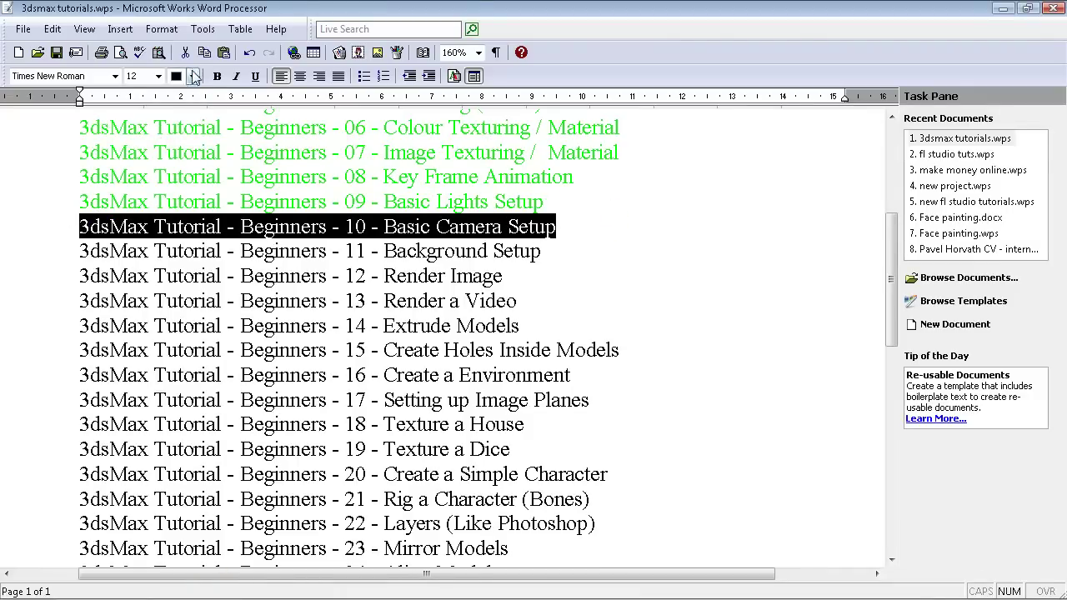
click(192, 76)
click(214, 318)
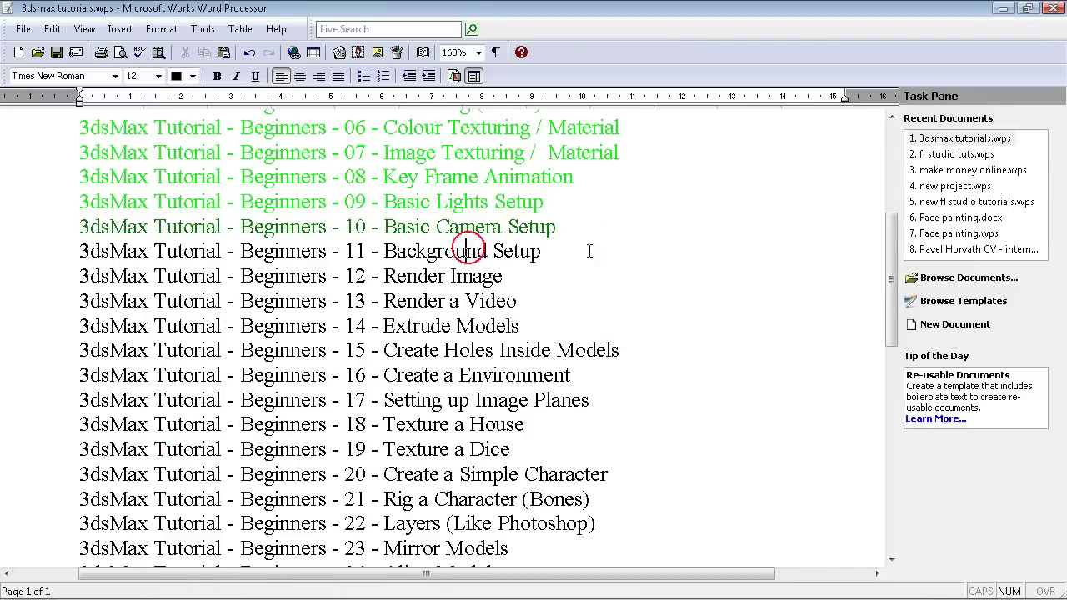
click(193, 75)
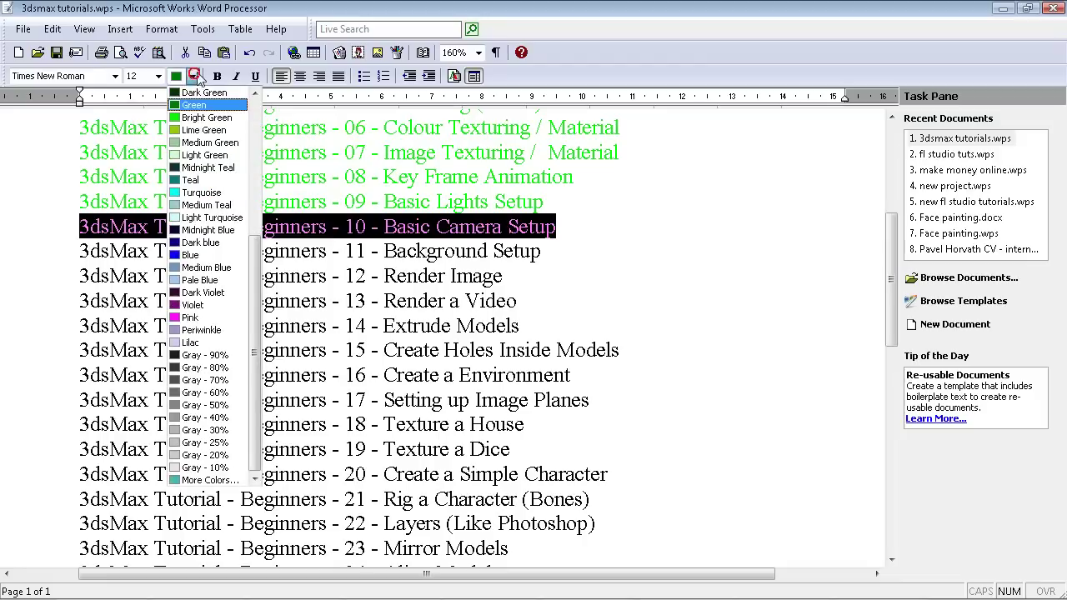
click(210, 122)
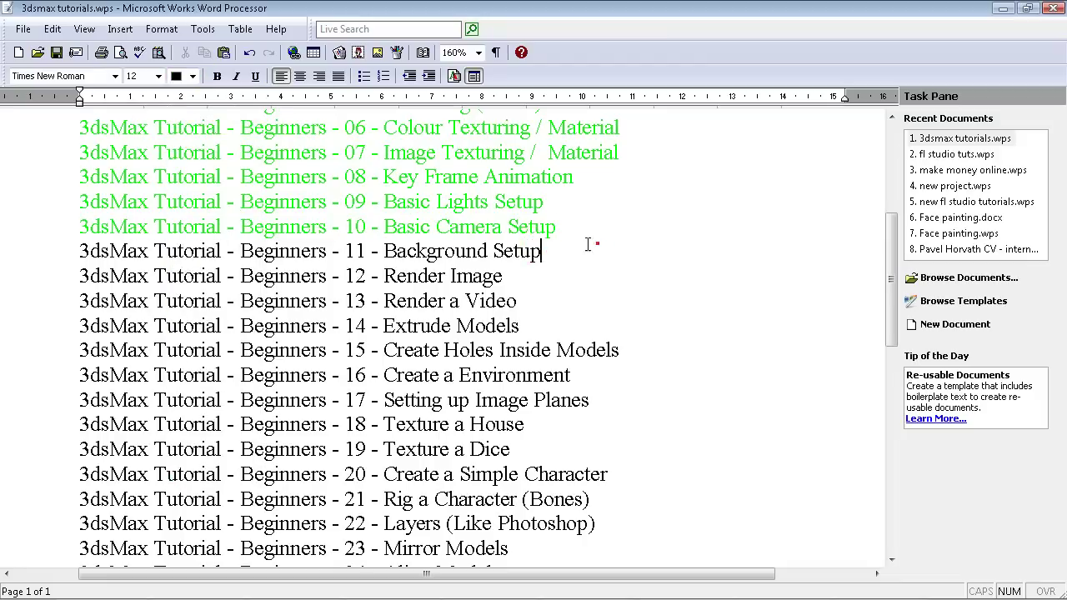
Insert "Sky" before "Background Setup" in the title of tutorial 11.
drag(589, 250, 85, 250)
click(384, 265)
drag(622, 250, 98, 256)
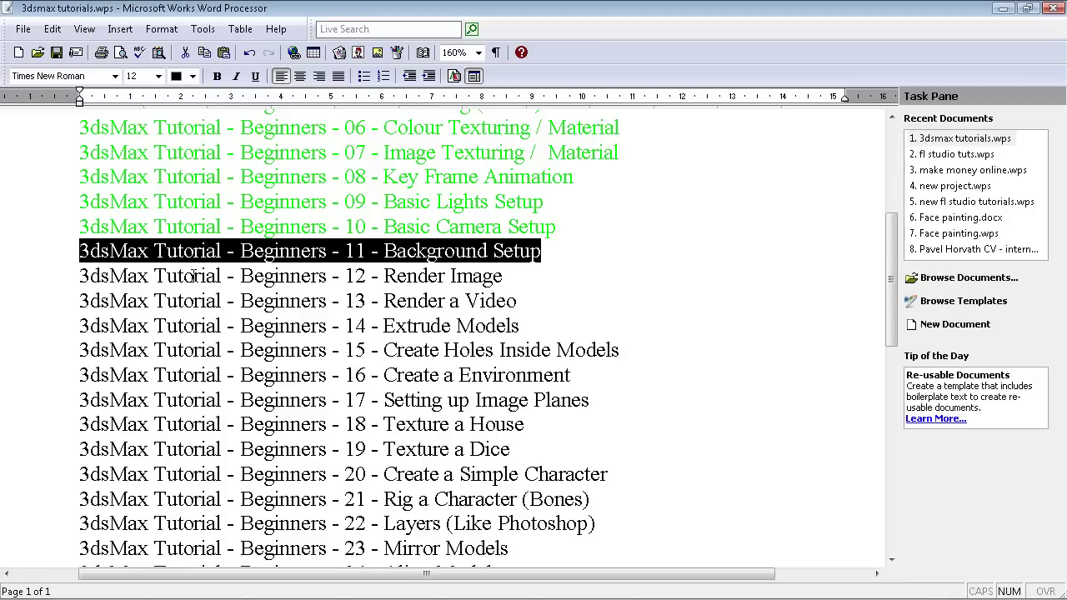
click(577, 248)
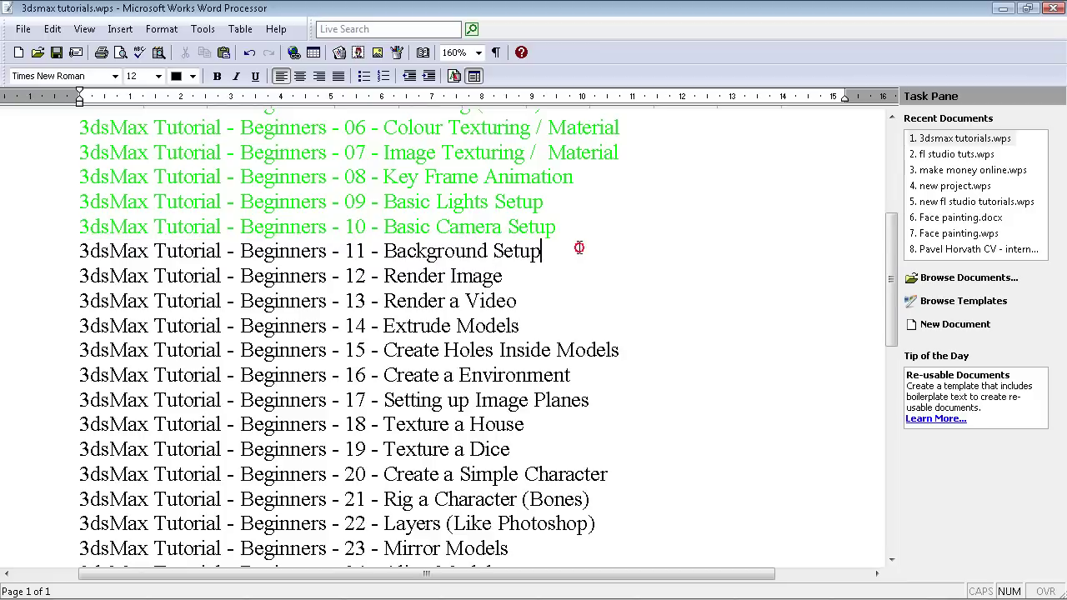
click(382, 249)
text(Sky)
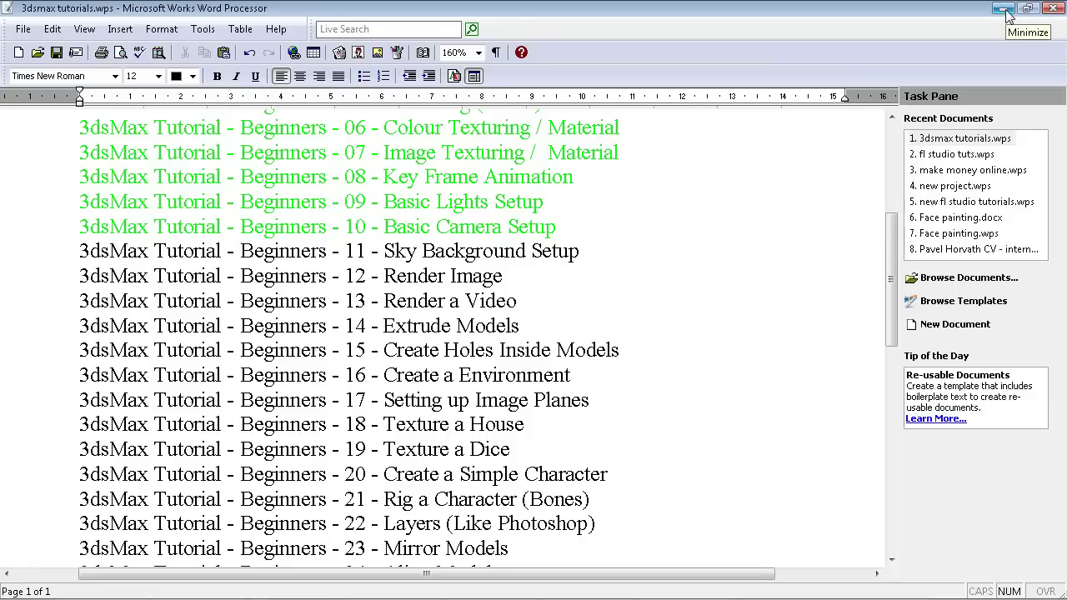
Return to 3ds Max and view the camera and room more closely in the Perspective view.
click(1005, 10)
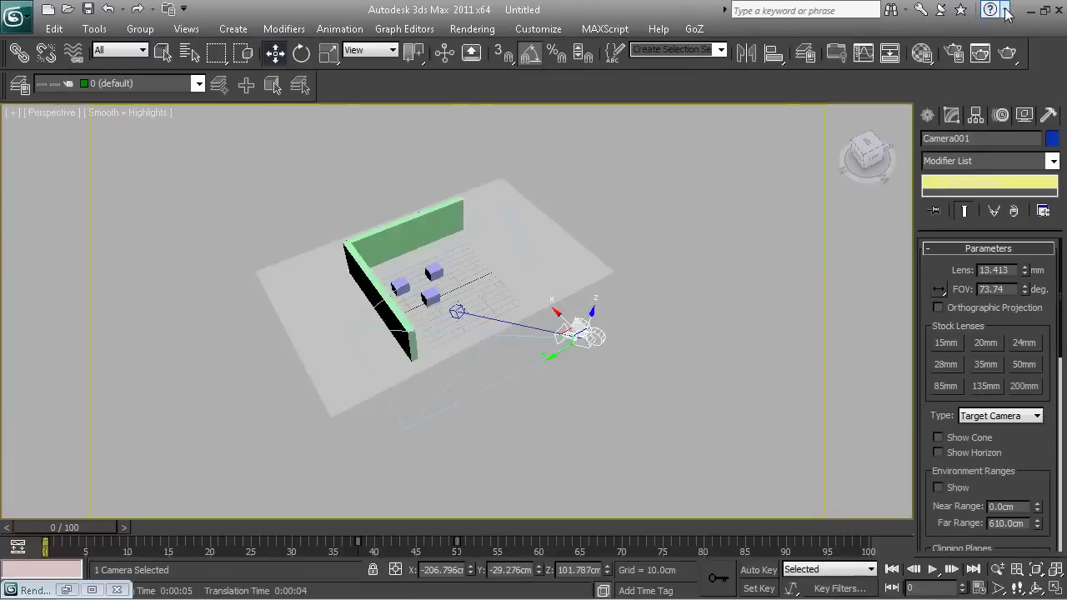
alt+middle_drag(685, 360, 598, 320)
scroll(583, 315, up, 4)
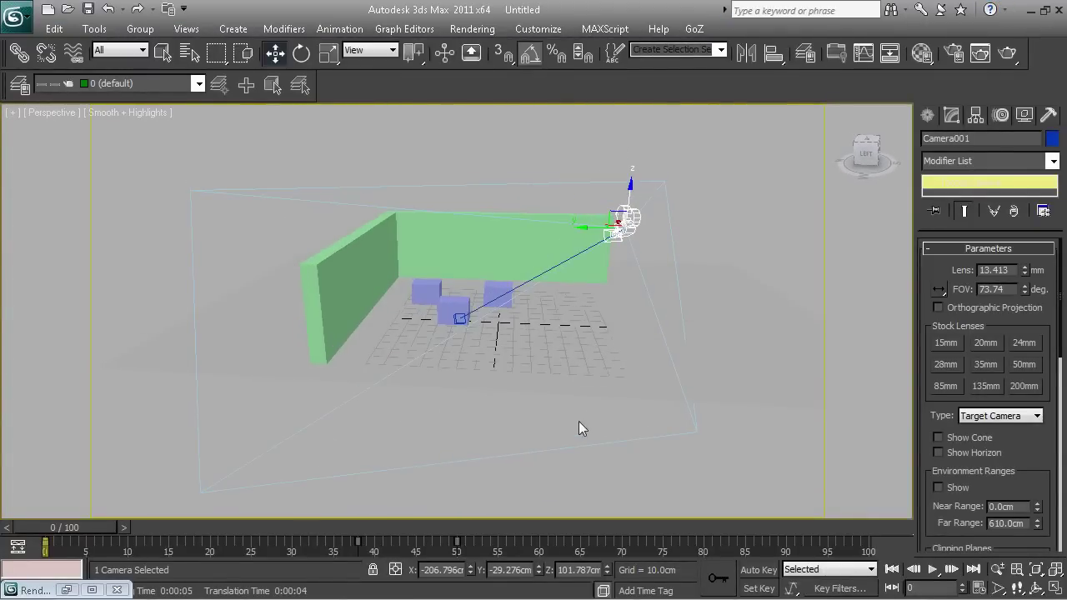
Switch to Google Chrome, reload the 3Ds Max Tutorials page on yumeee.com and look through its tutorial list.
key(super)
click(686, 590)
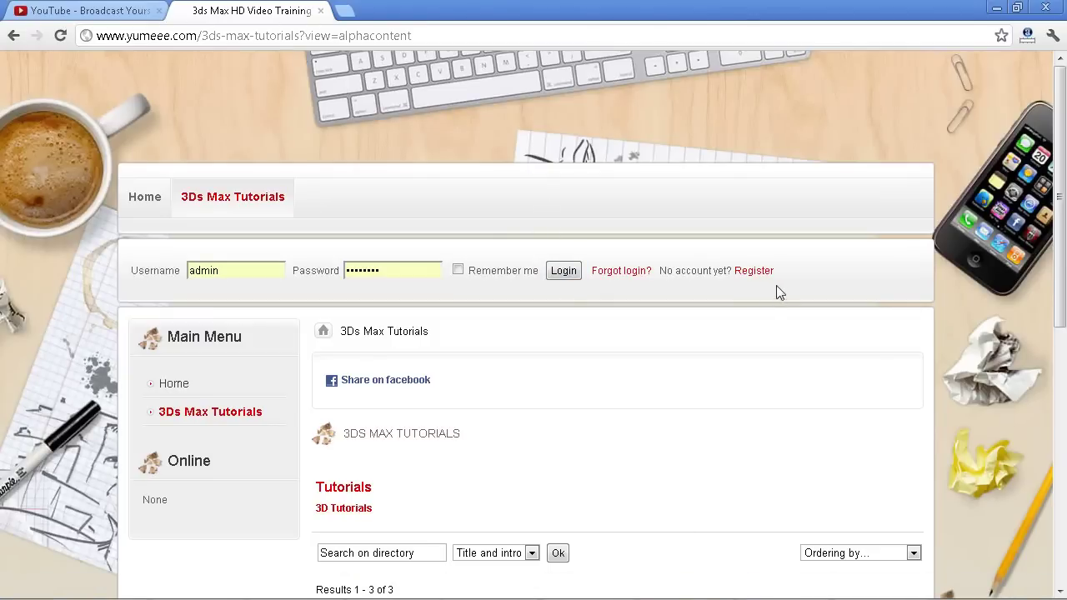
scroll(771, 292, down, 4)
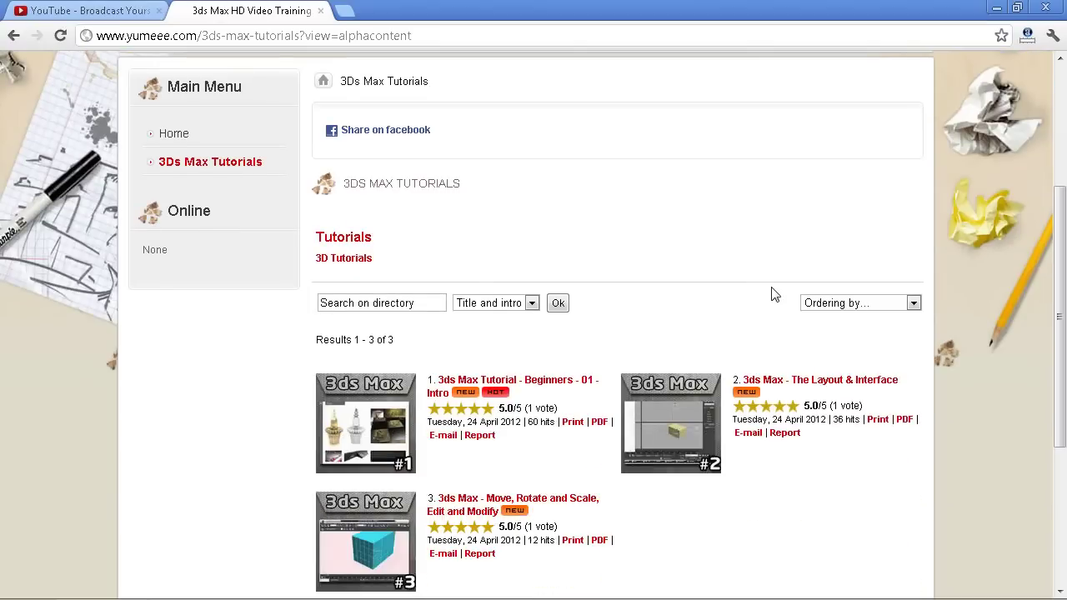
scroll(354, 250, up, 3)
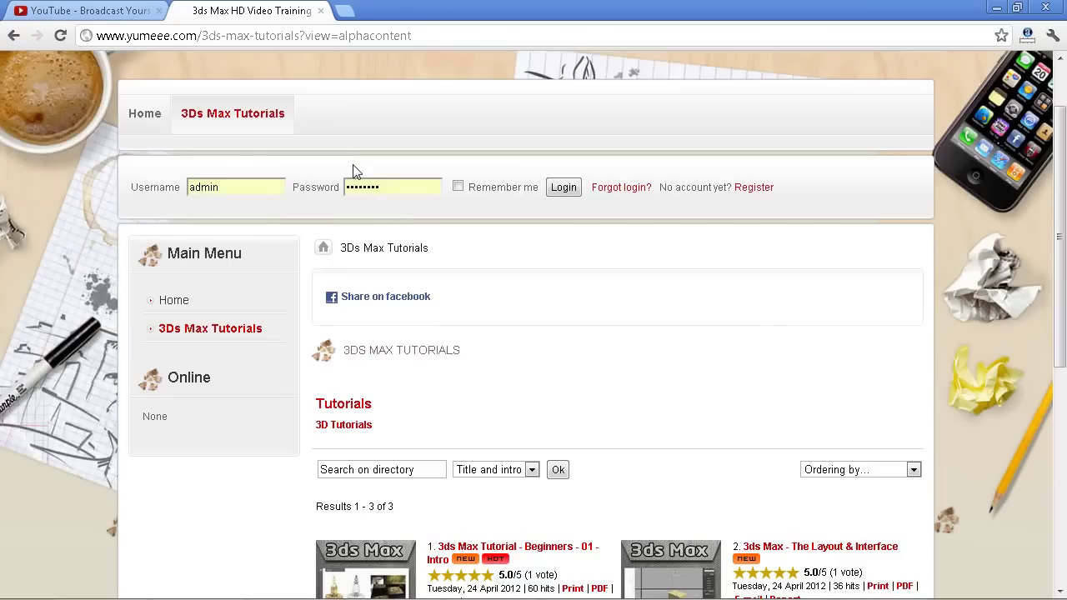
click(227, 114)
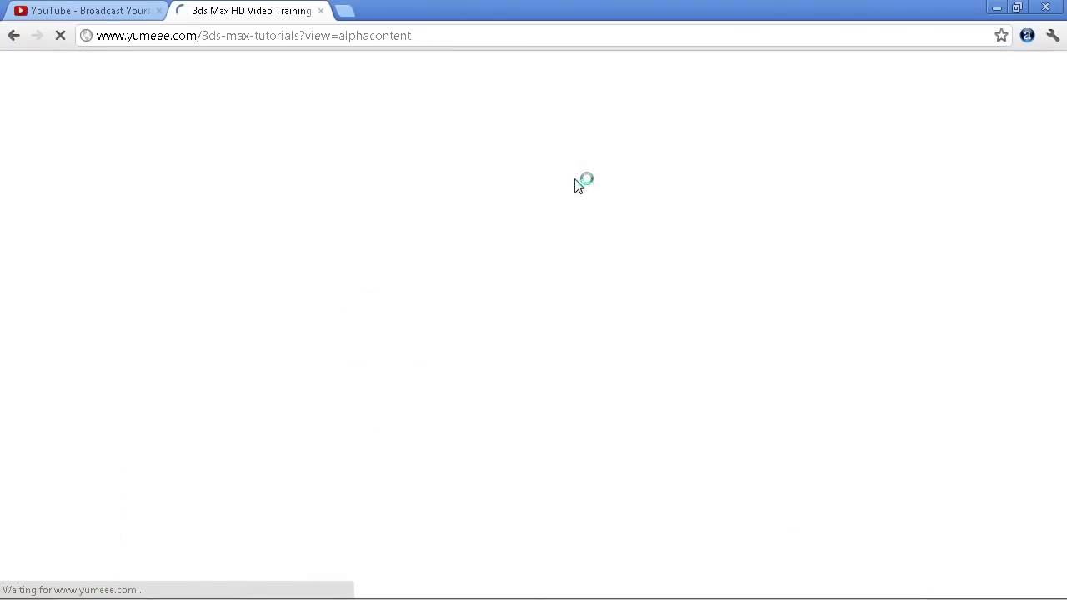
scroll(573, 208, down, 2)
scroll(575, 208, down, 2)
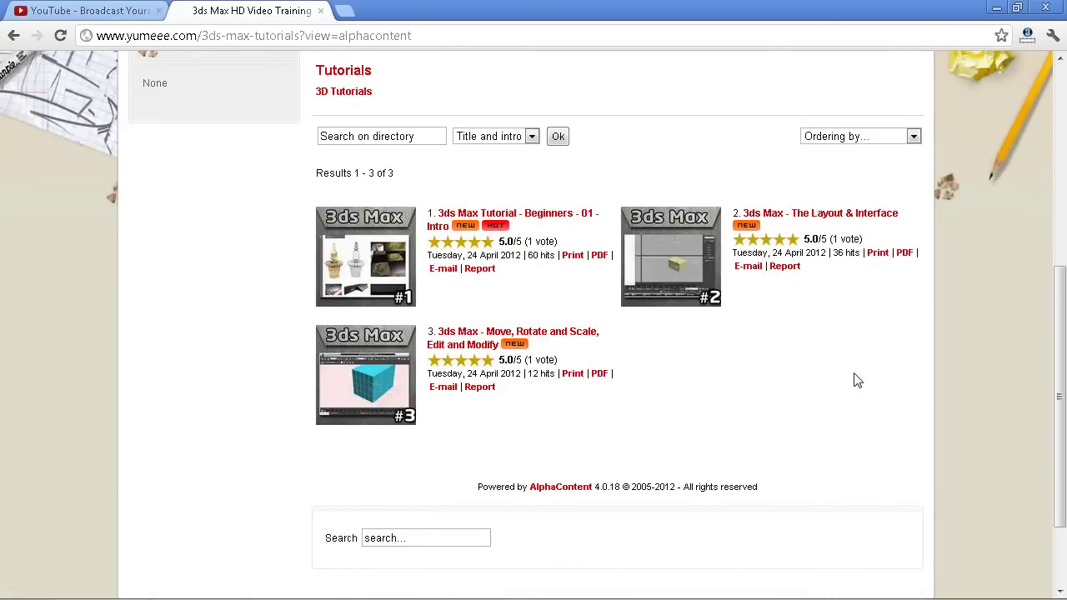
scroll(851, 381, up, 5)
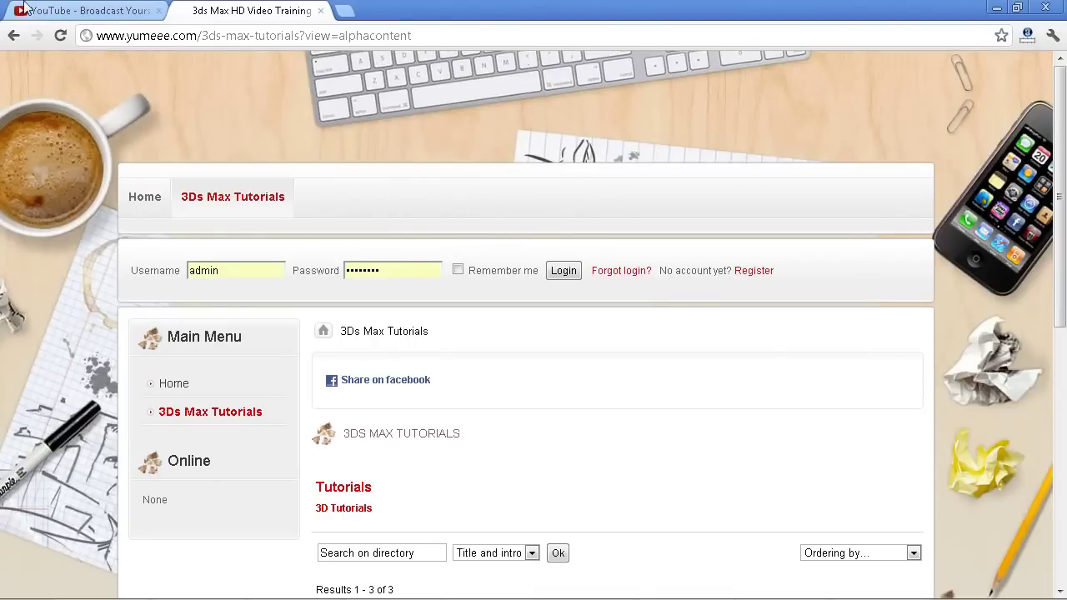
Look at the YouTube uploads page and switch back to 3ds Max.
click(59, 7)
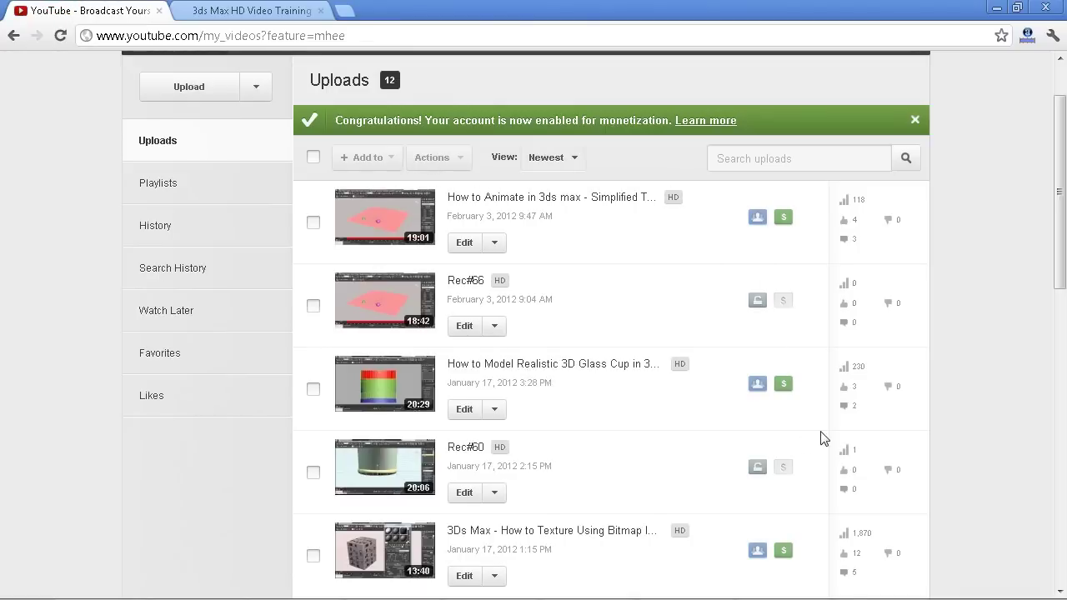
key(super)
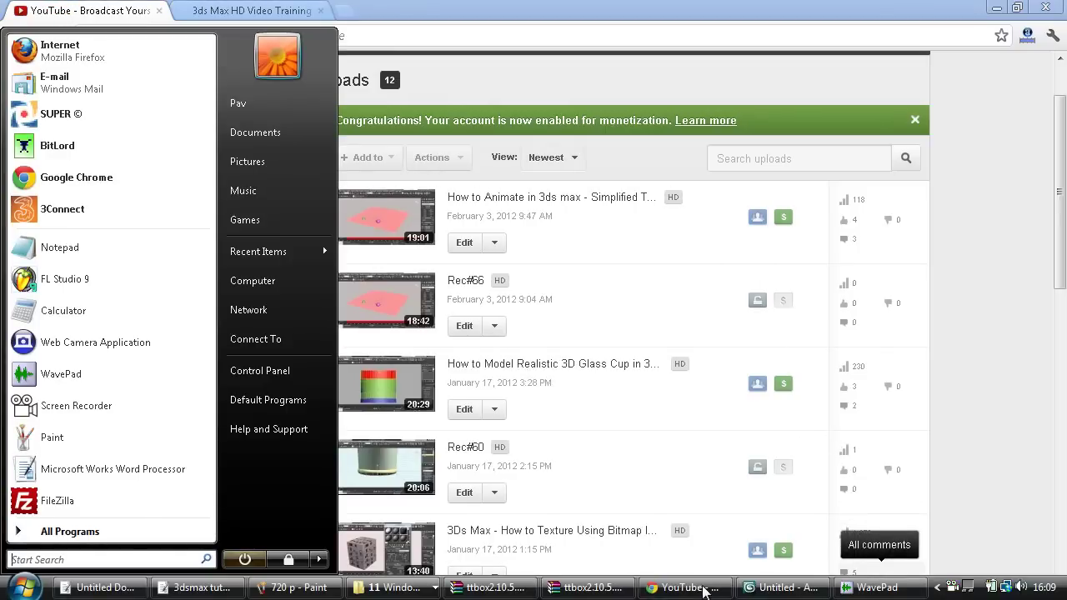
click(696, 588)
click(779, 588)
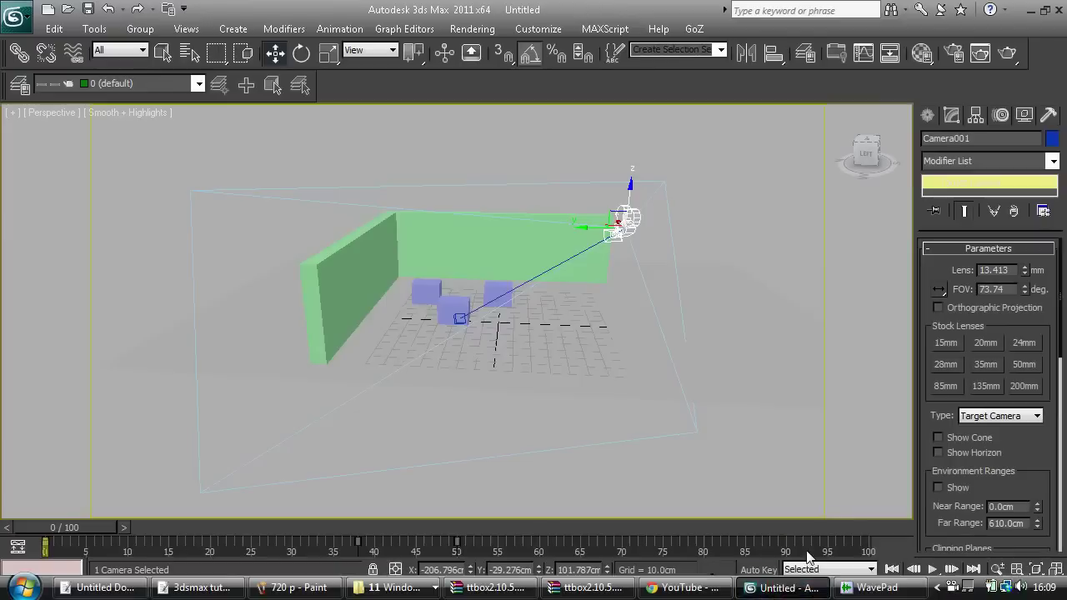